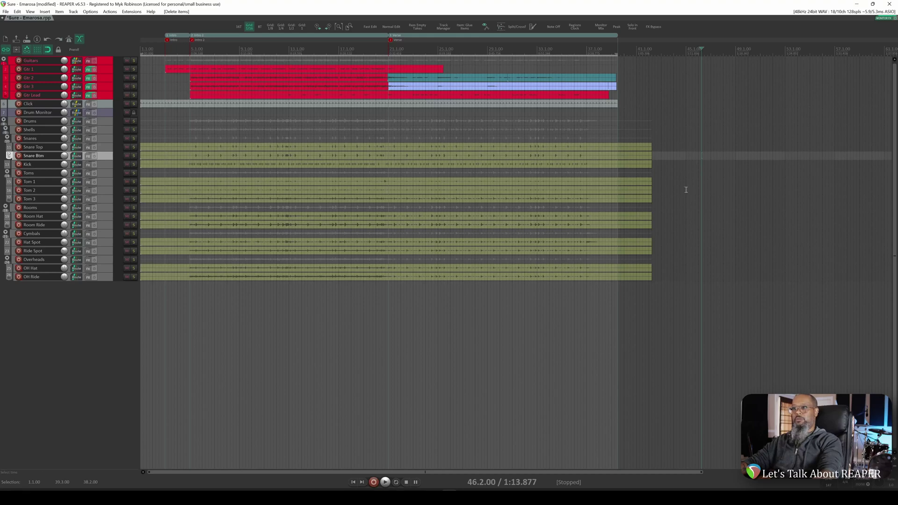
Step: Extend all drum items to end at bar 45.4, group them, and enlarge the Snare Top track
drag(622, 128, 649, 279)
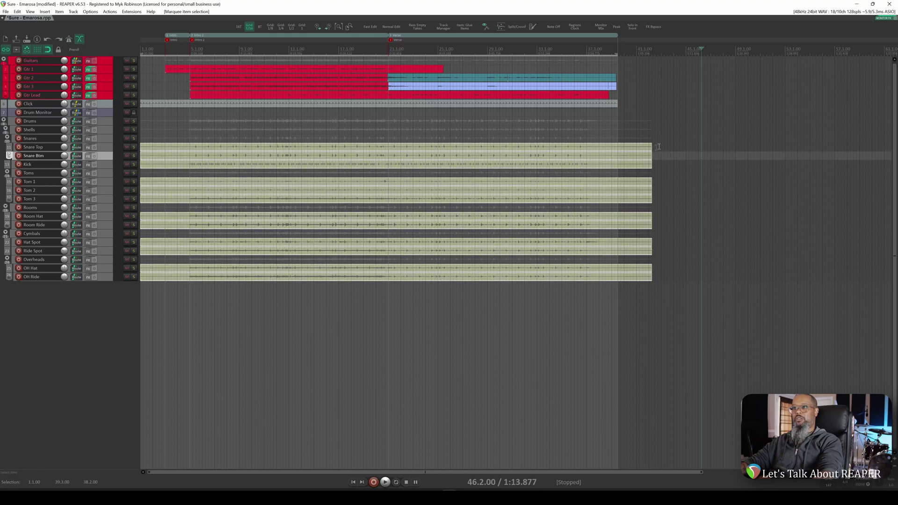
drag(651, 148, 700, 149)
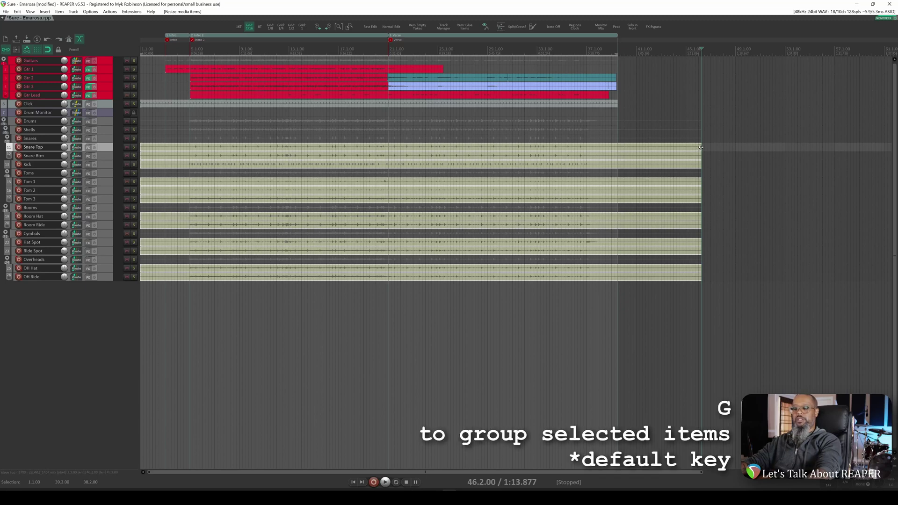
key(g)
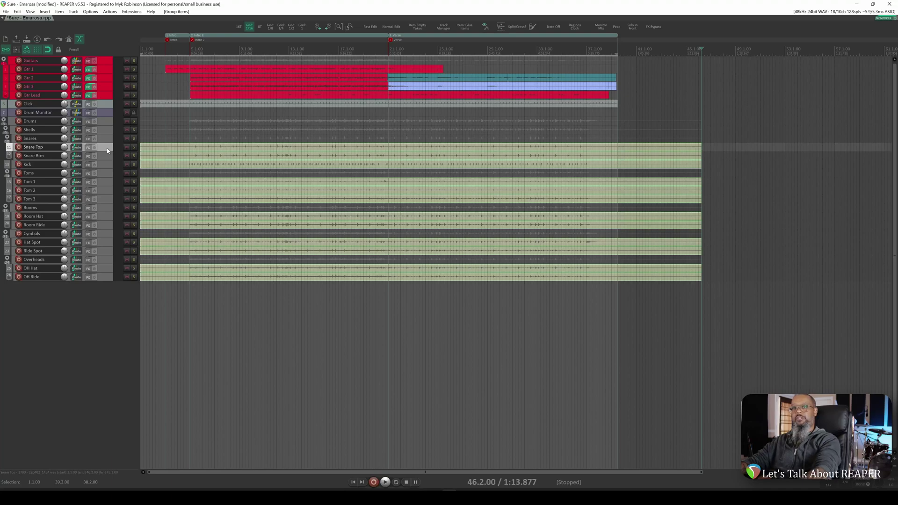
key(grave)
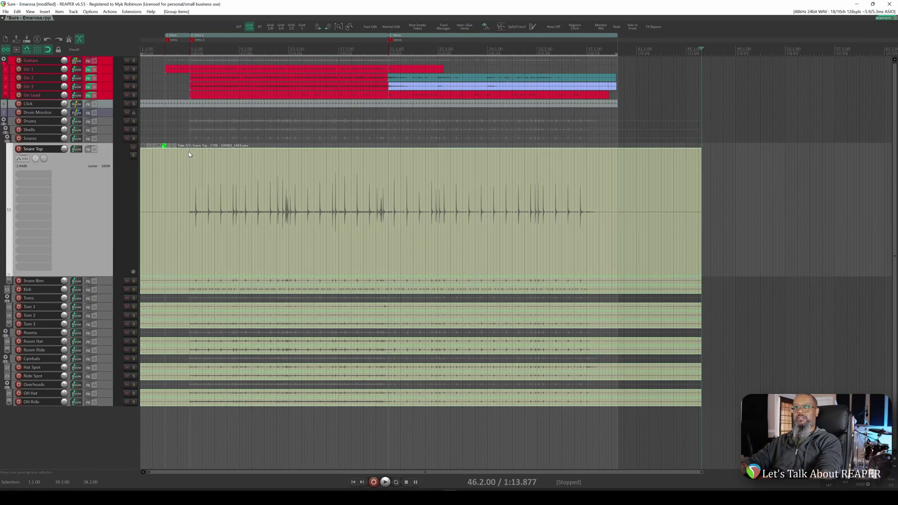
Step: Enable 'Show all takes in lanes', audition Snare Top takes 2 and 3, and return to take 1
click(90, 12)
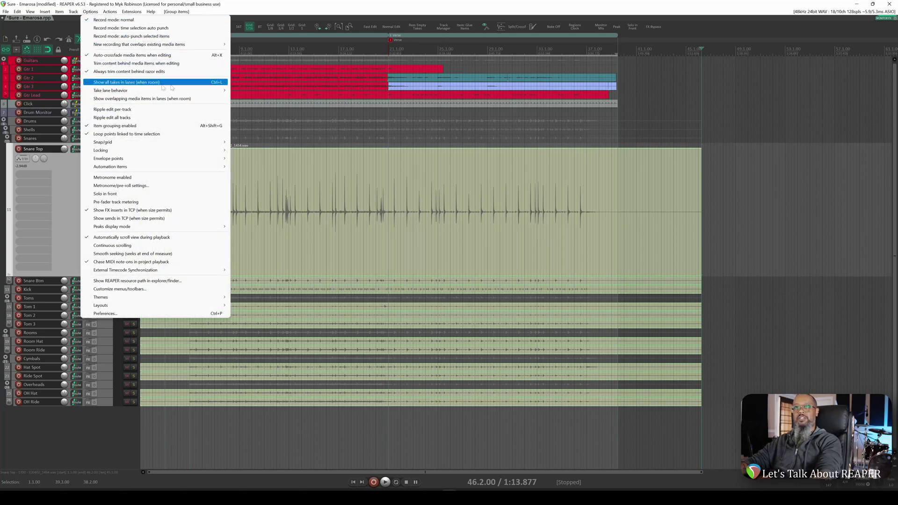
click(207, 84)
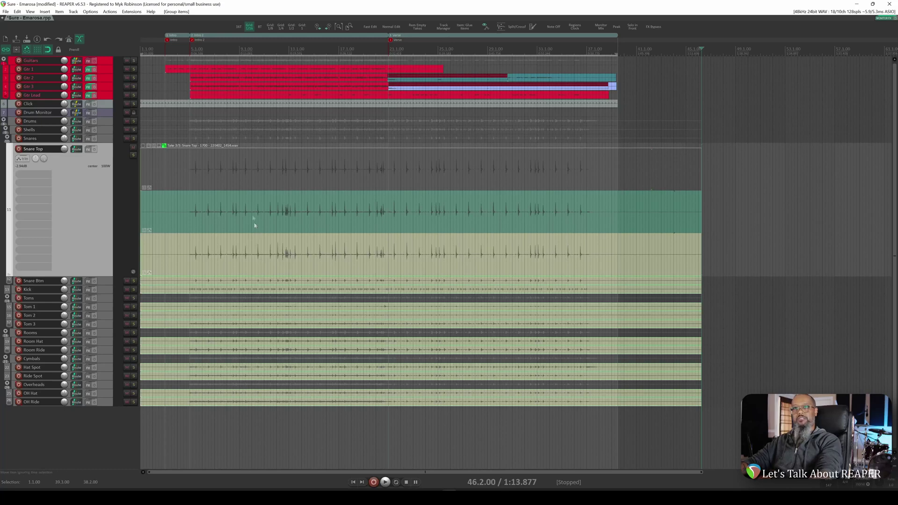
click(227, 168)
click(232, 209)
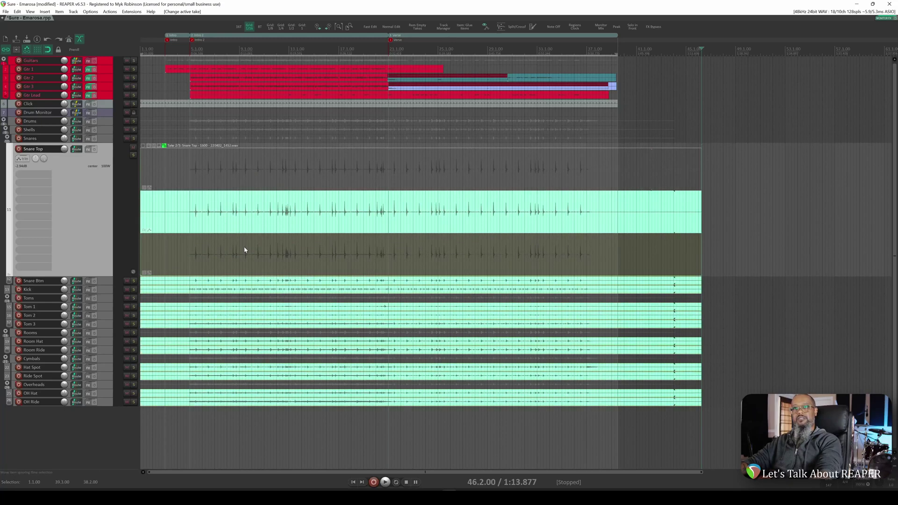
click(245, 255)
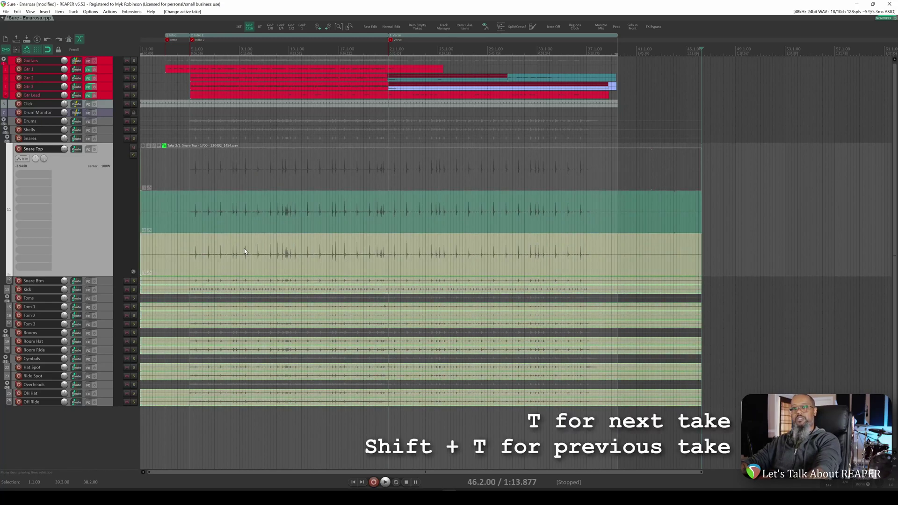
key(t)
key(t)
key(t)
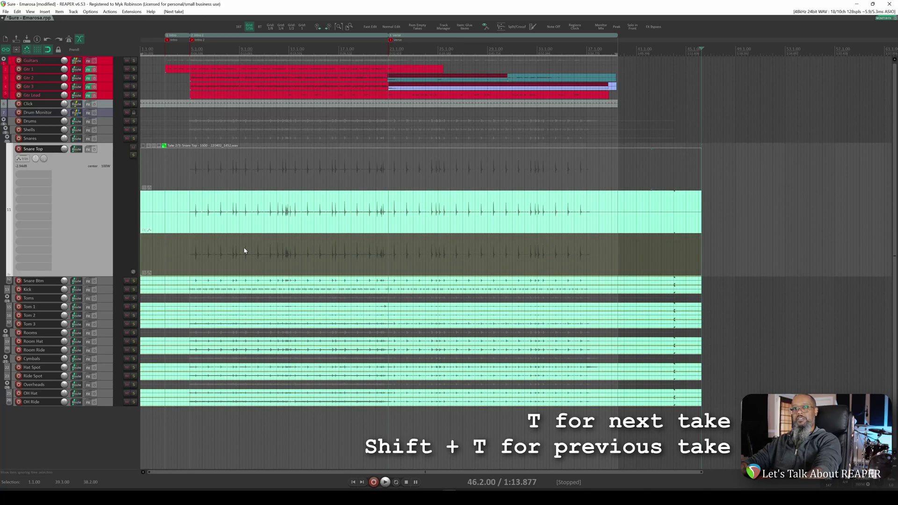
key(shift+t)
key(shift+t)
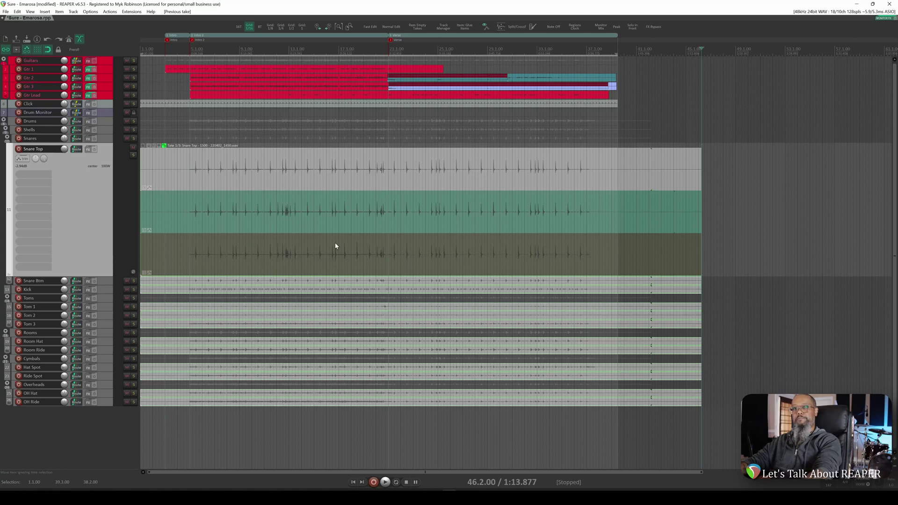
Step: Make an 8-bar time selection starting at the Intro 2 region at bar 5
click(198, 39)
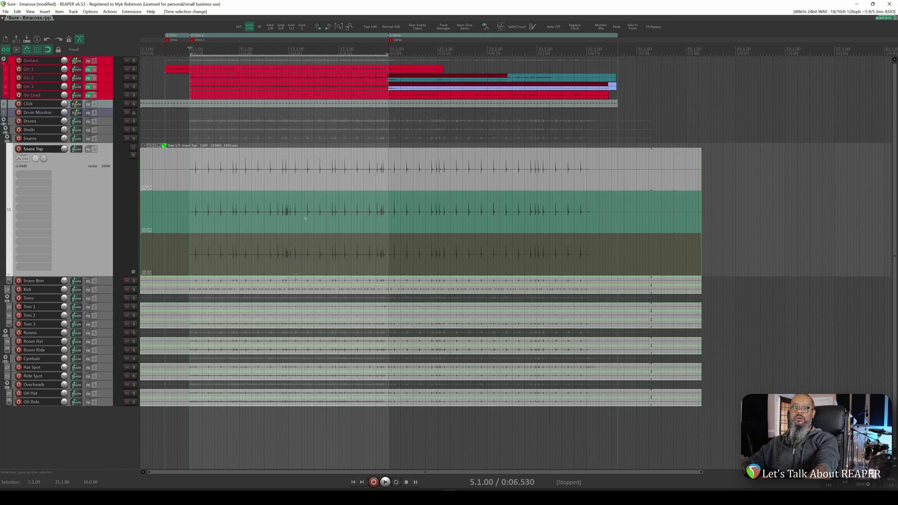
click(91, 482)
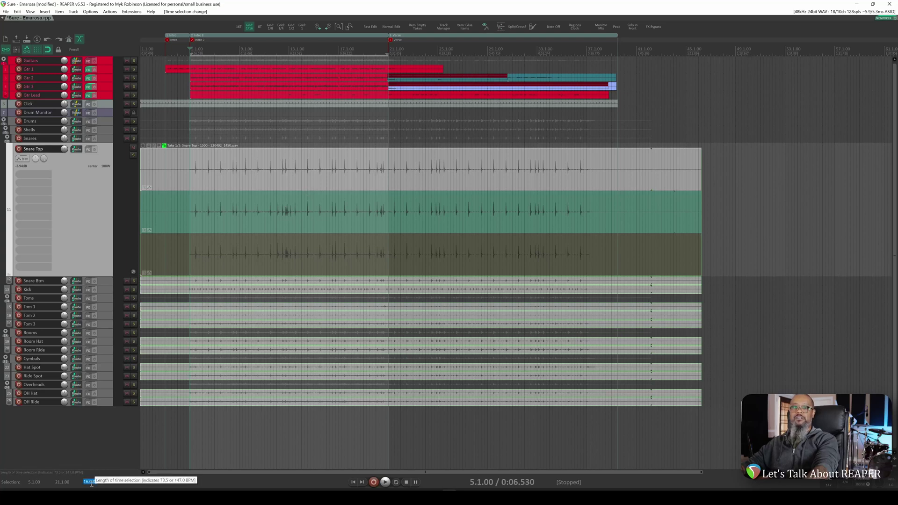
key(BackSpace)
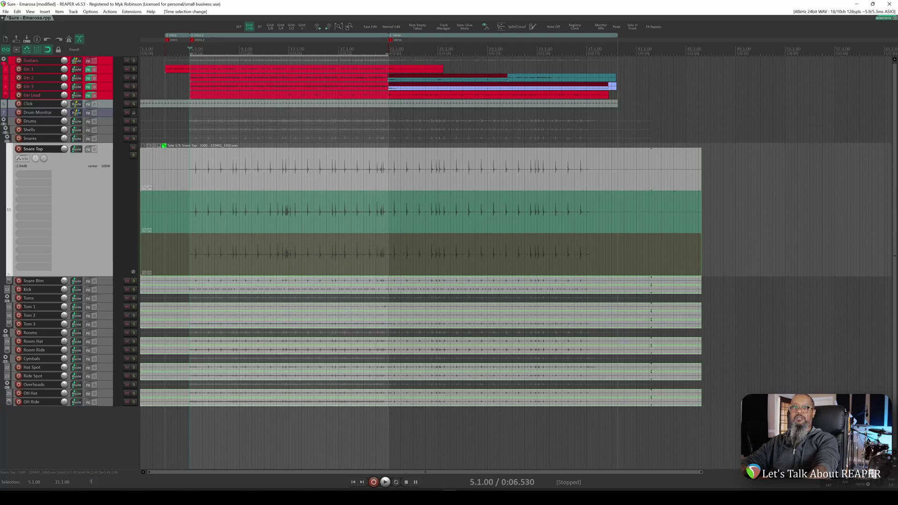
text(8)
key(Return)
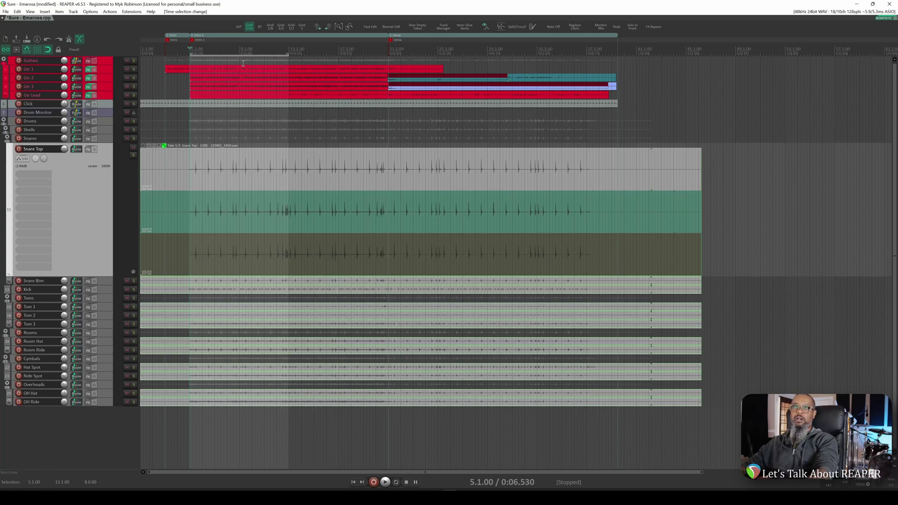
Step: Enable 'Selecting one item selects group' and split the drum items at the selection edges
right_click(7, 52)
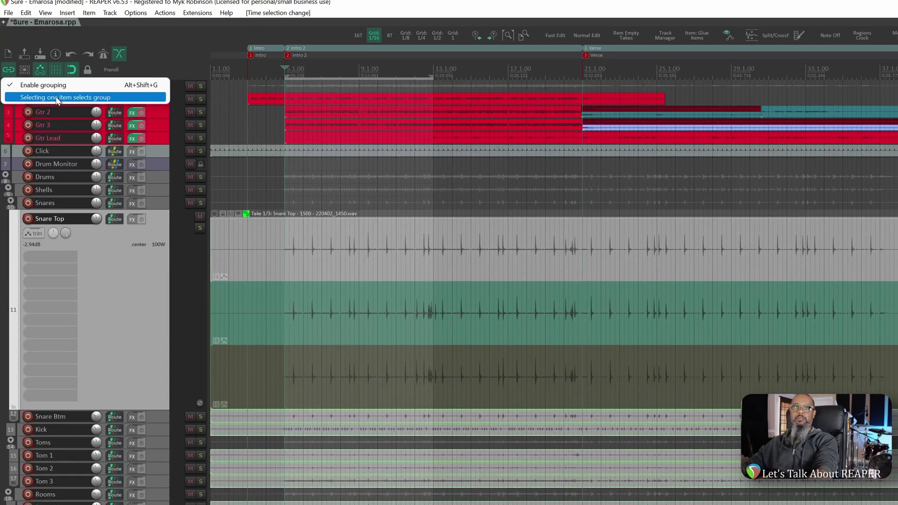
click(56, 96)
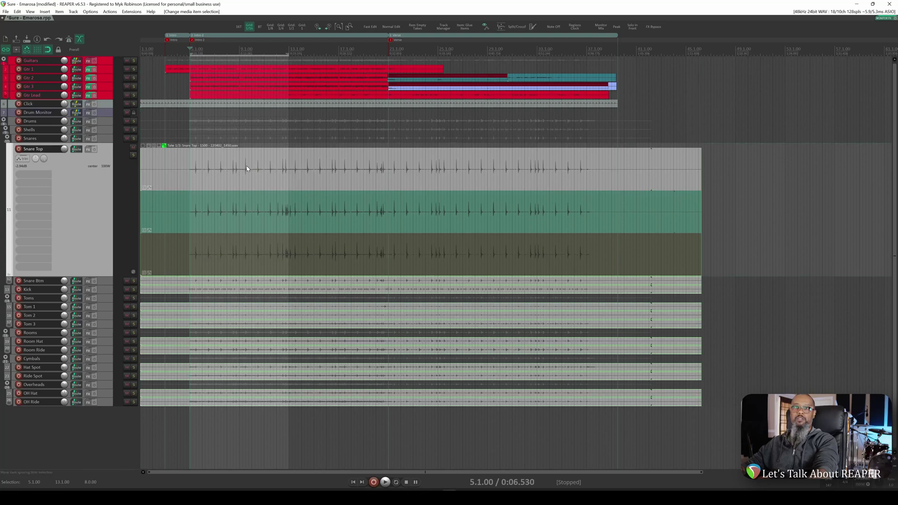
key(shift+s)
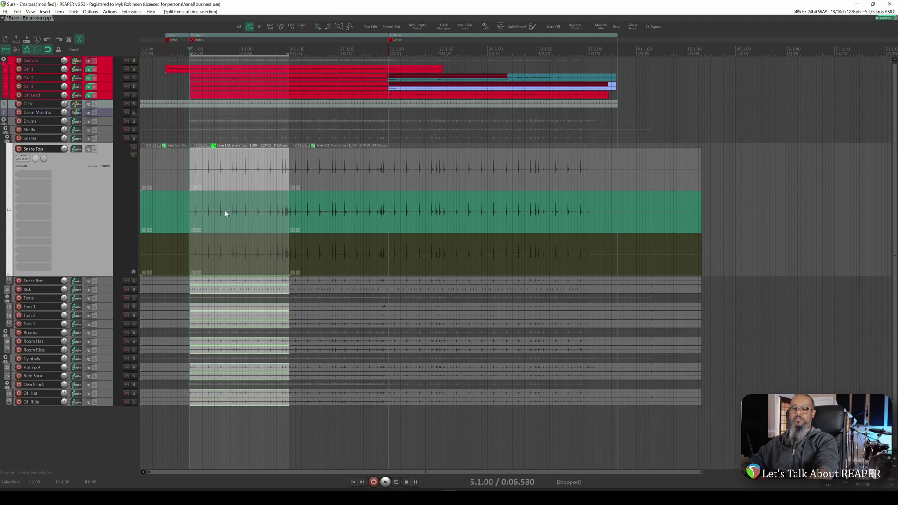
Step: Cycle the bar 5–13 section through takes 2 and 3 and back to take 1
key(t)
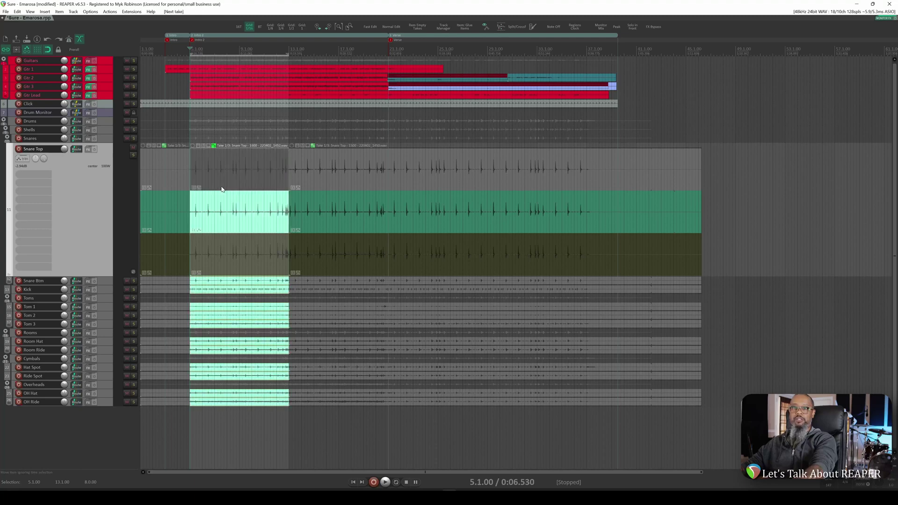
key(t)
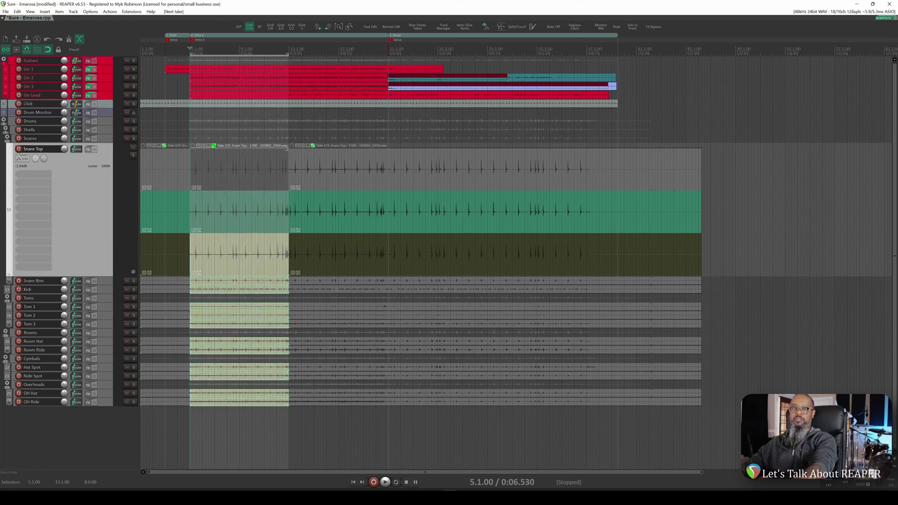
key(t)
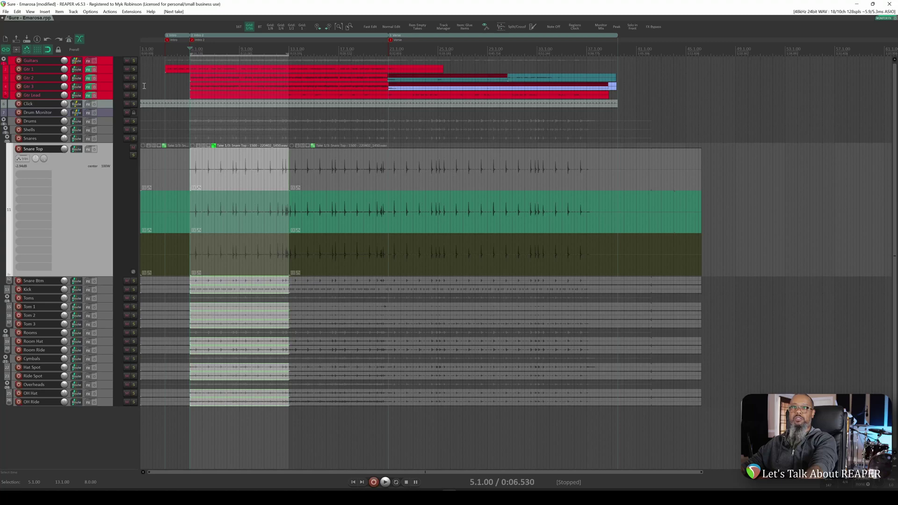
Step: Turn on the metronome, solo the Drums folder, and play the section
click(69, 40)
click(134, 122)
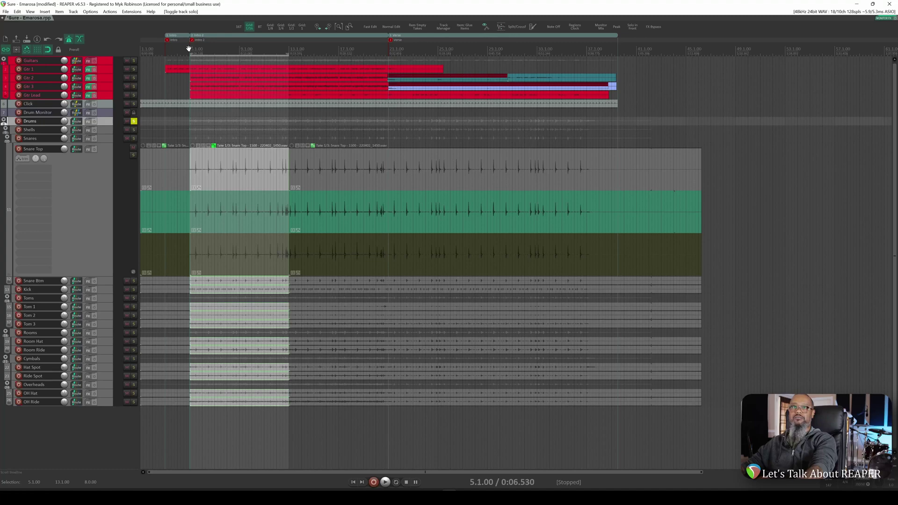
scroll(231, 98, down, 2)
key(space)
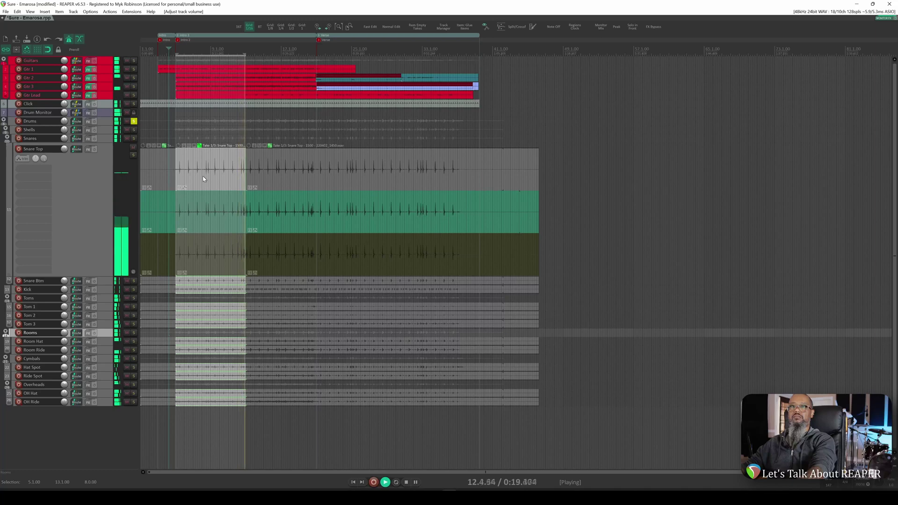
Step: Audition the second Snare Top take and show the Kick track's take lanes
key(space)
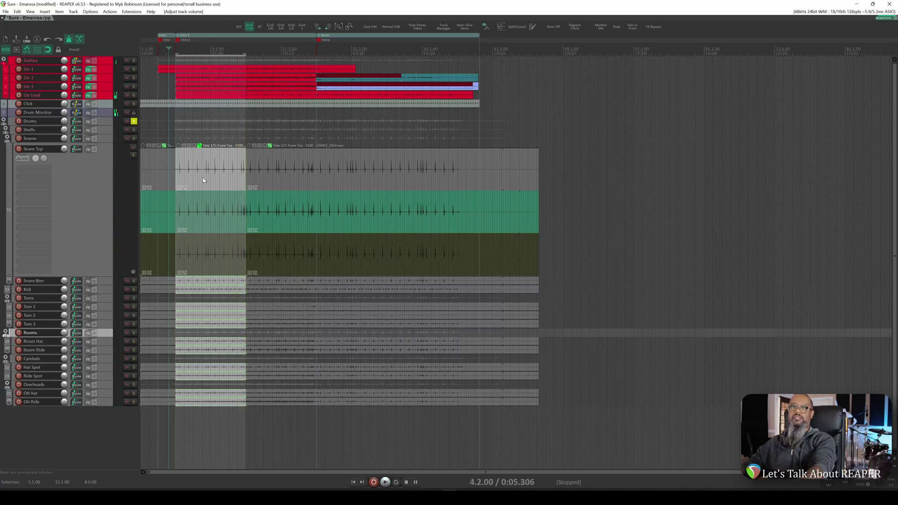
click(208, 209)
key(space)
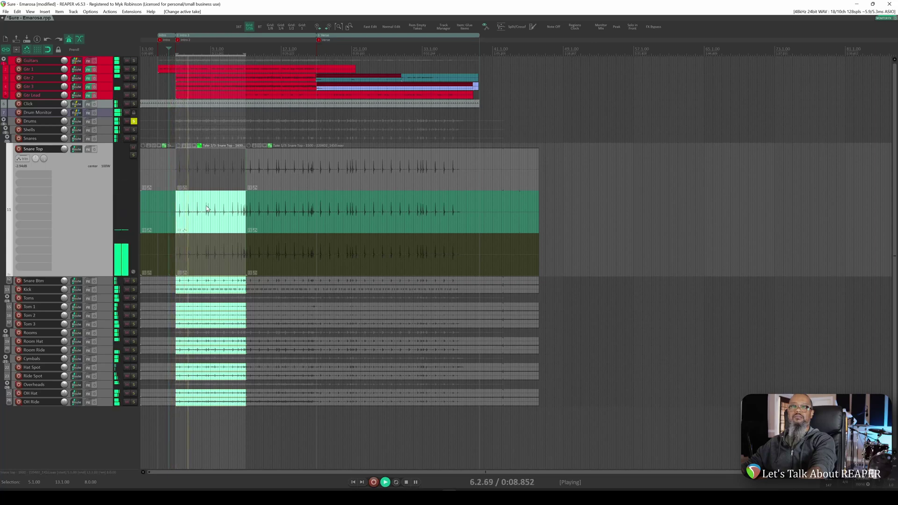
scroll(206, 211, up, 2)
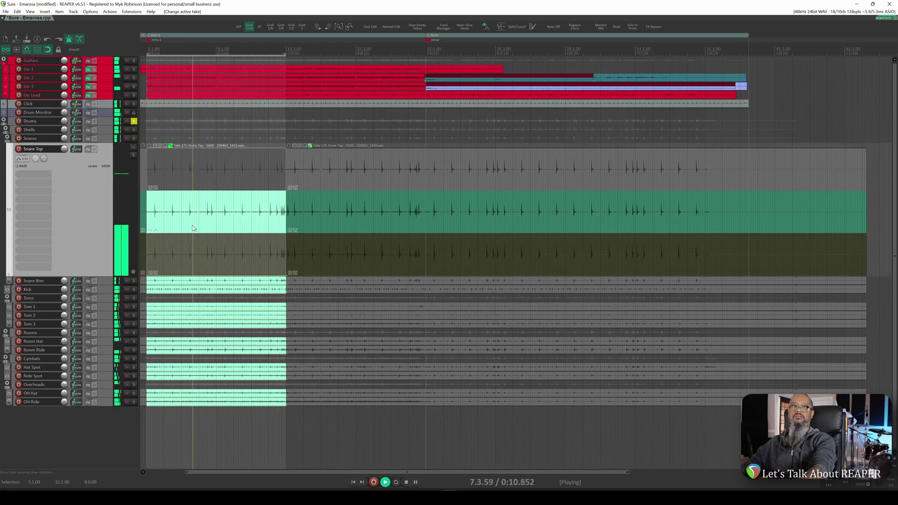
click(104, 290)
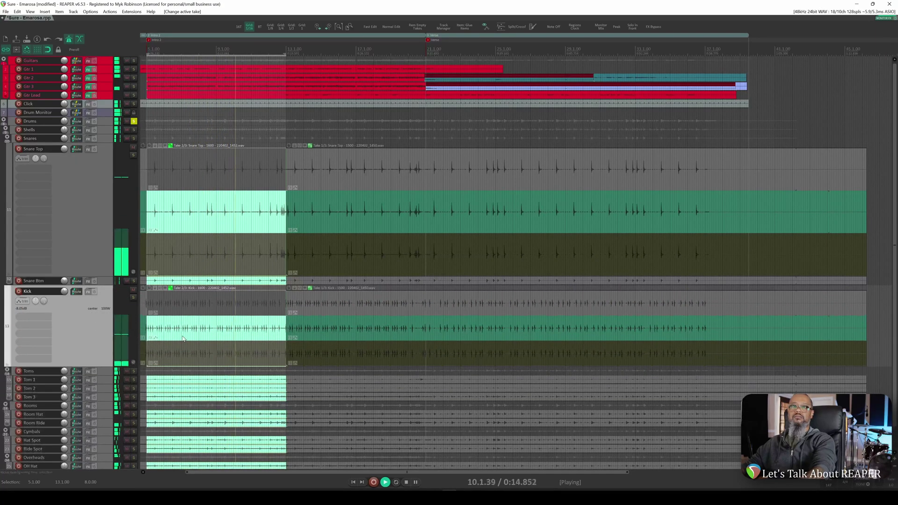
scroll(183, 341, up, 6)
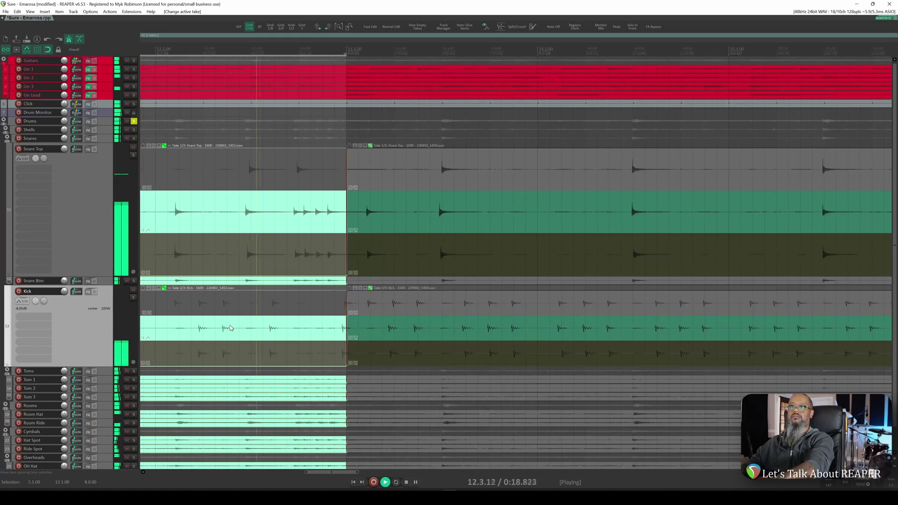
key(space)
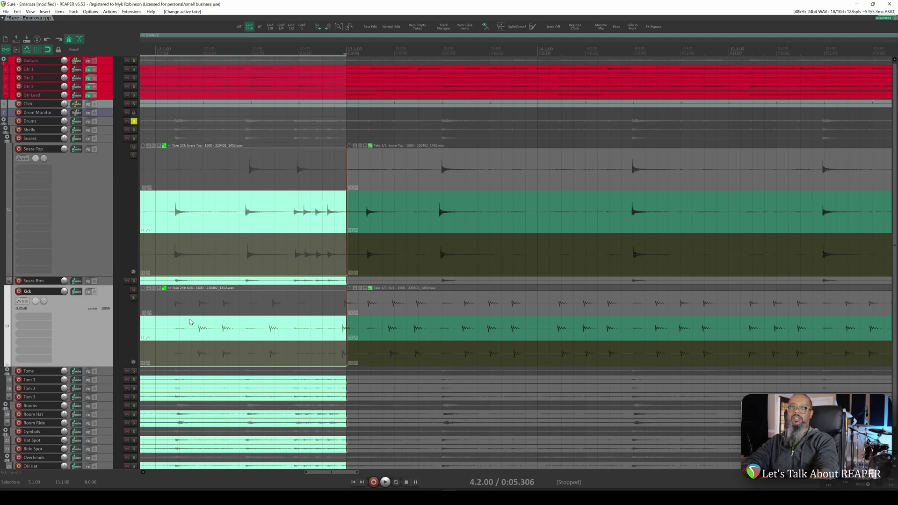
Step: Collapse take lanes with Ctrl+L and switch the section to take 3
key(ctrl+l)
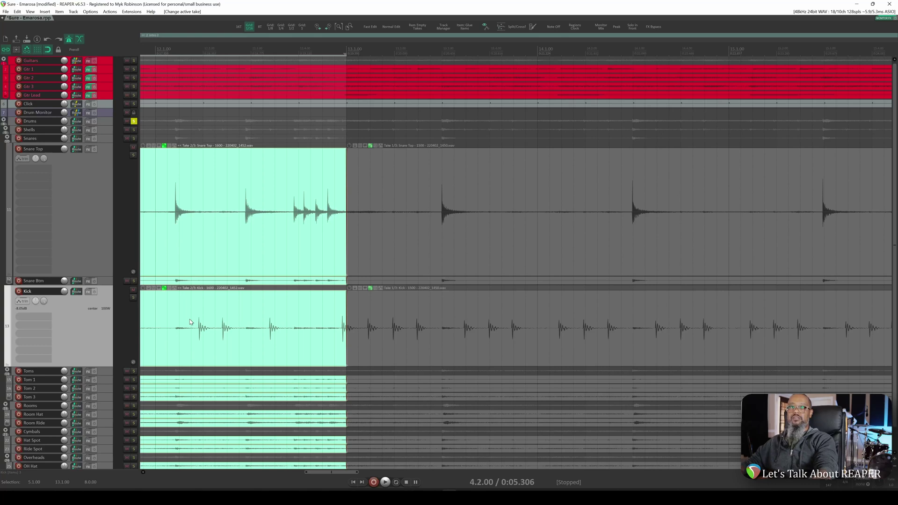
key(t)
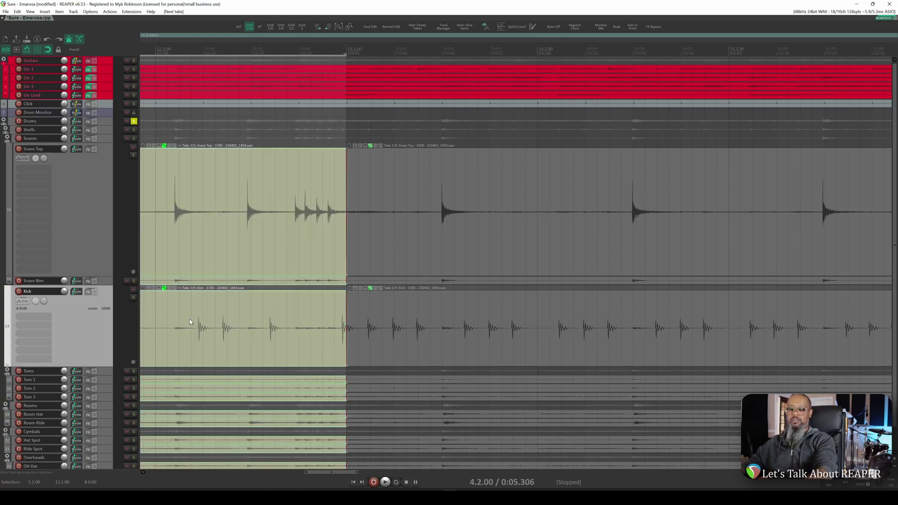
scroll(190, 321, left, 10)
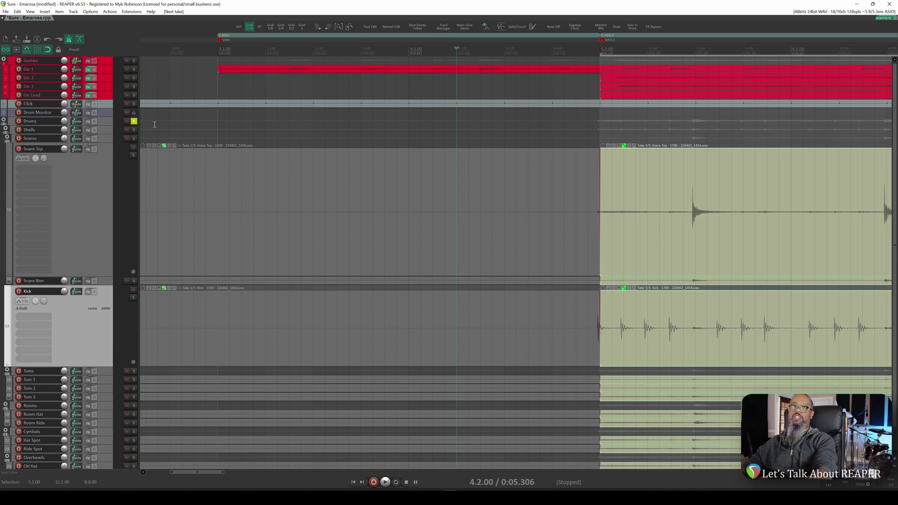
Step: Set the grid line spacing to 1/8 in Snap/Grid Settings
right_click(40, 50)
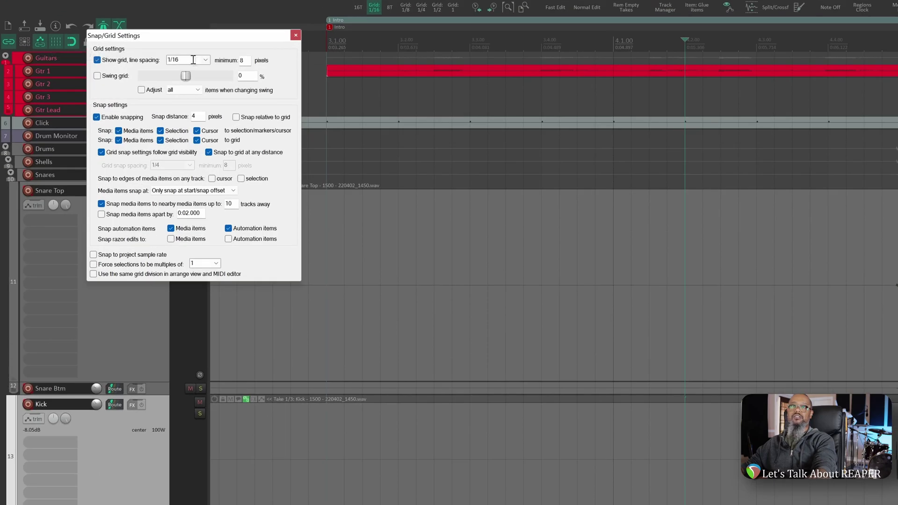
click(205, 60)
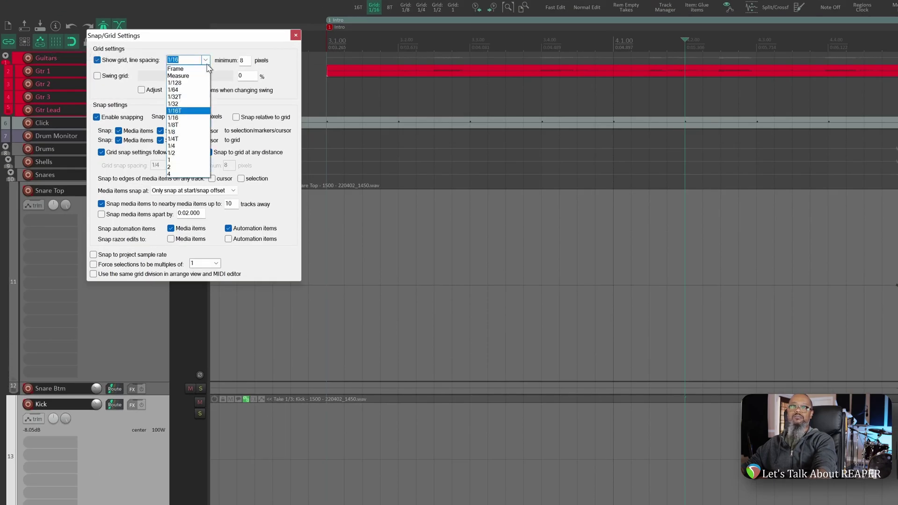
click(180, 132)
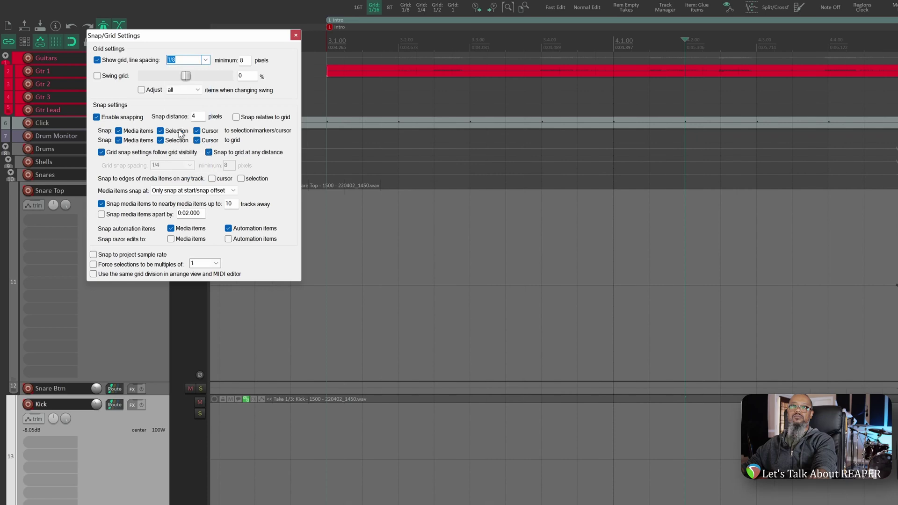
click(297, 36)
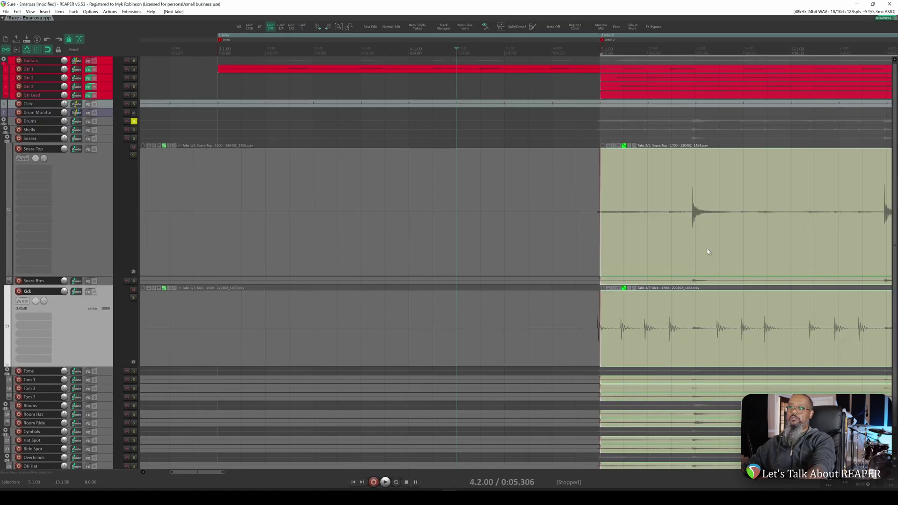
Step: Step the Snare Top and Kick items to the previous and next takes and audition the result
key(shift+t)
key(shift+t)
scroll(701, 207, up, 3)
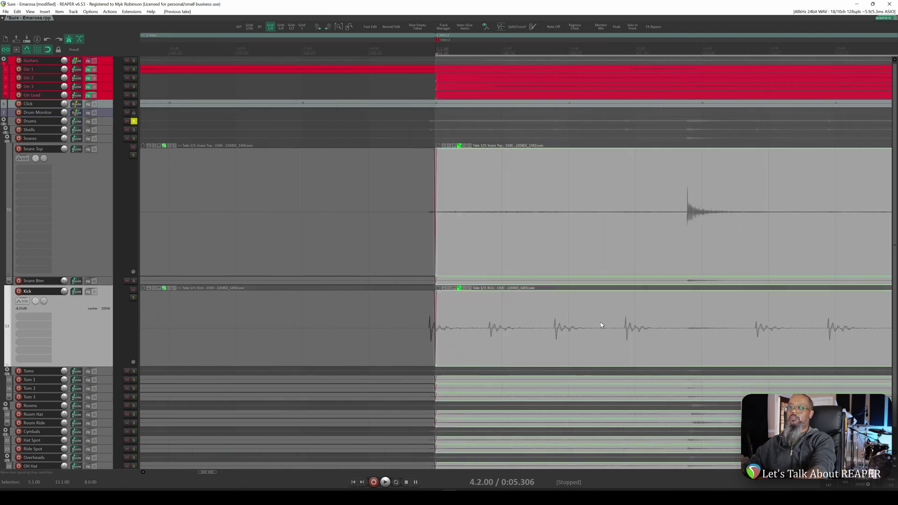
key(t)
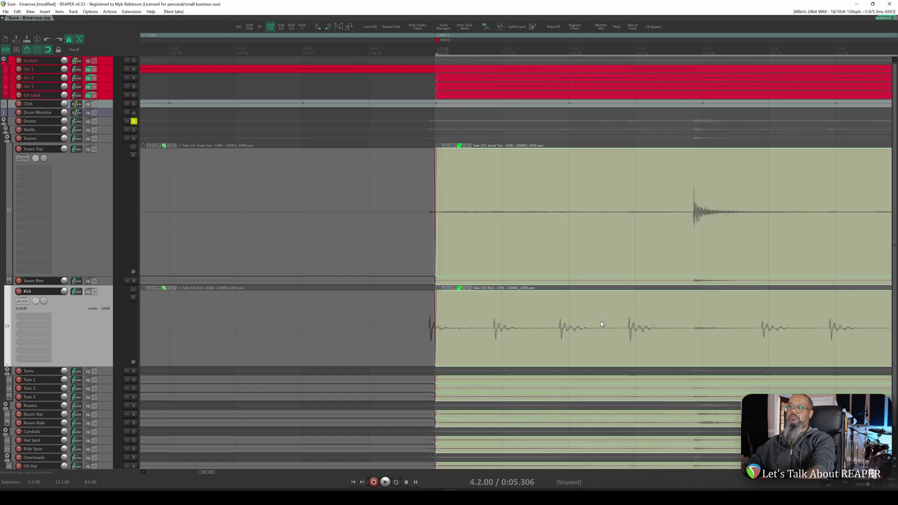
scroll(602, 324, down, 2)
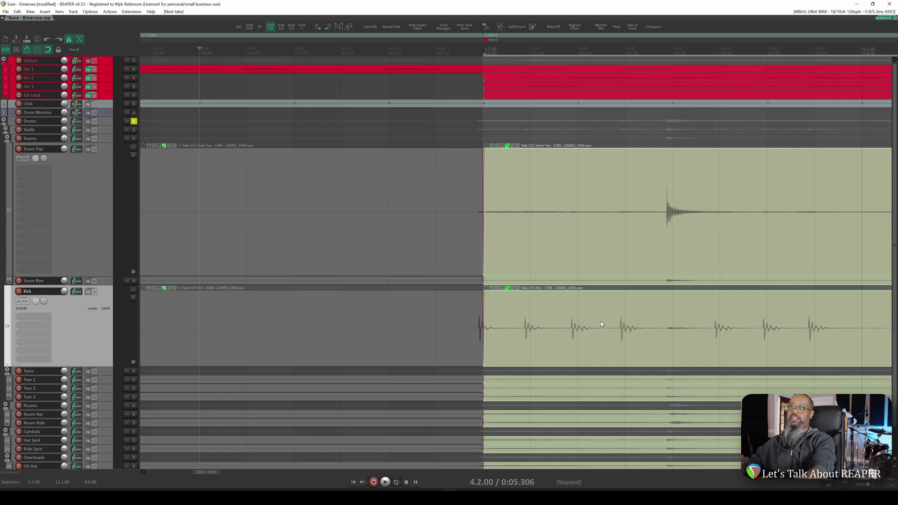
scroll(401, 68, down, 3)
key(space)
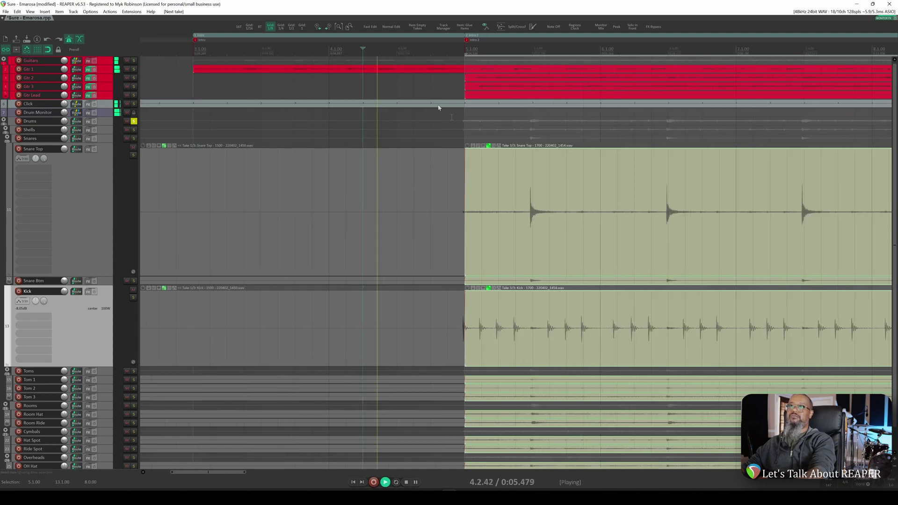
scroll(488, 143, down, 2)
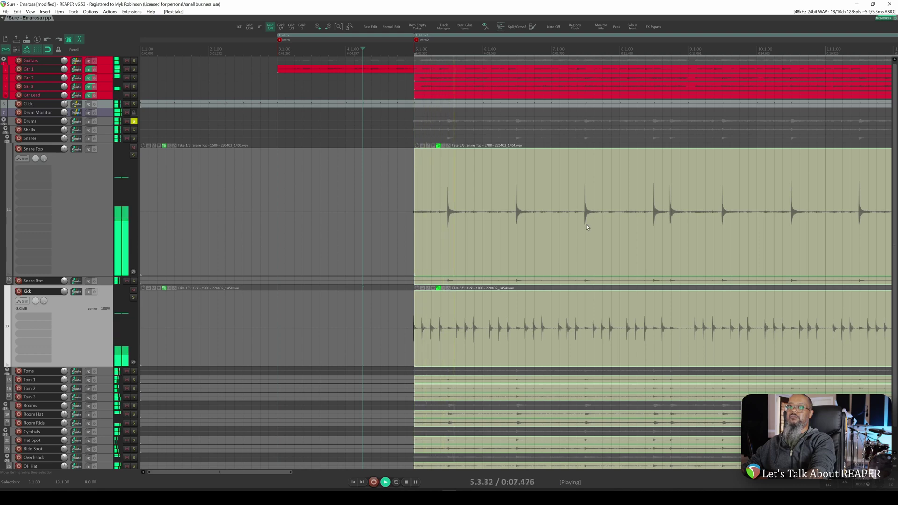
scroll(587, 224, up, 2)
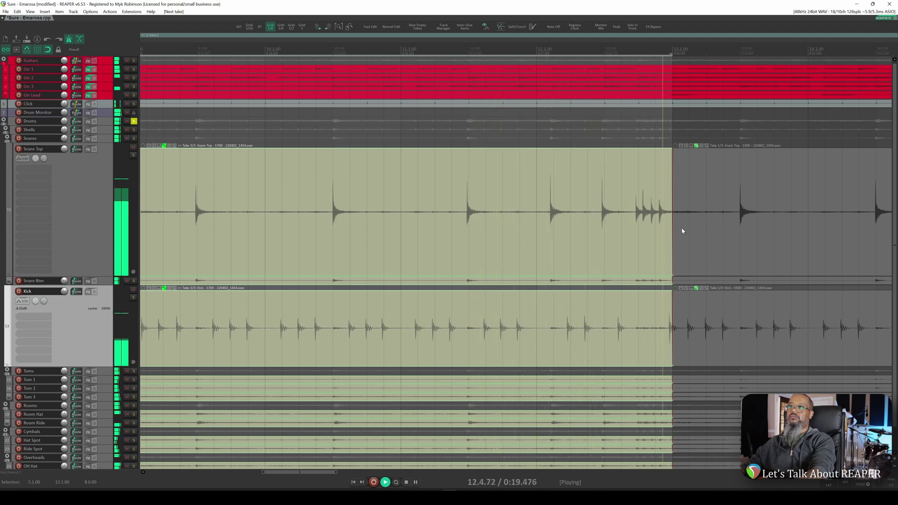
key(space)
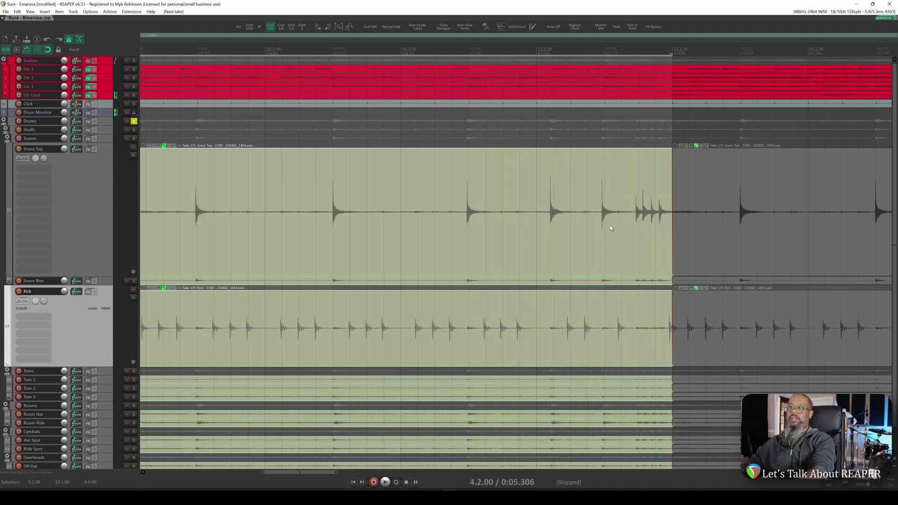
Step: Compare take 2 and take 1 from near bar 10, then settle on take 3
key(shift+t)
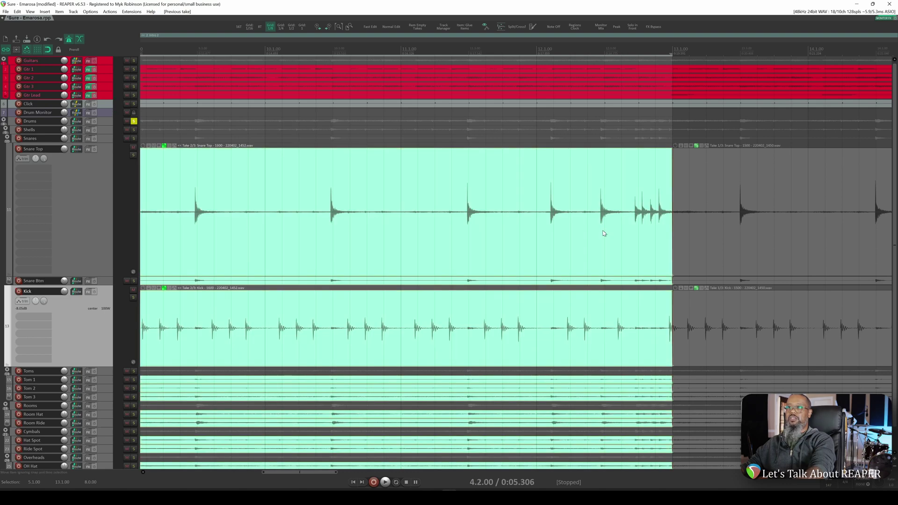
click(317, 48)
key(space)
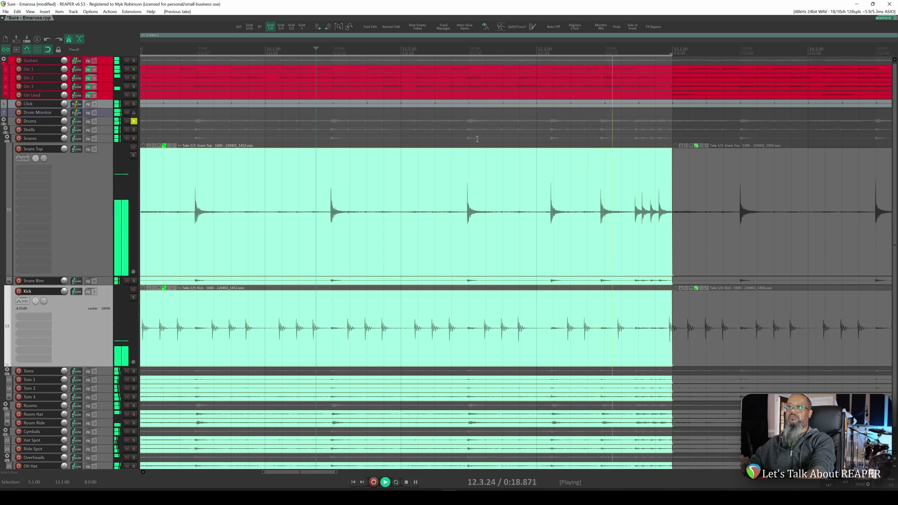
key(space)
key(ctrl+z)
key(space)
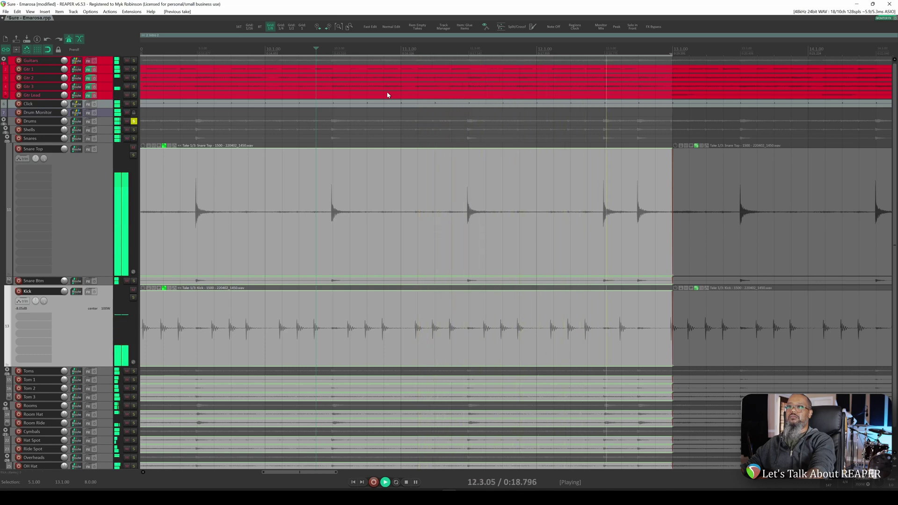
key(space)
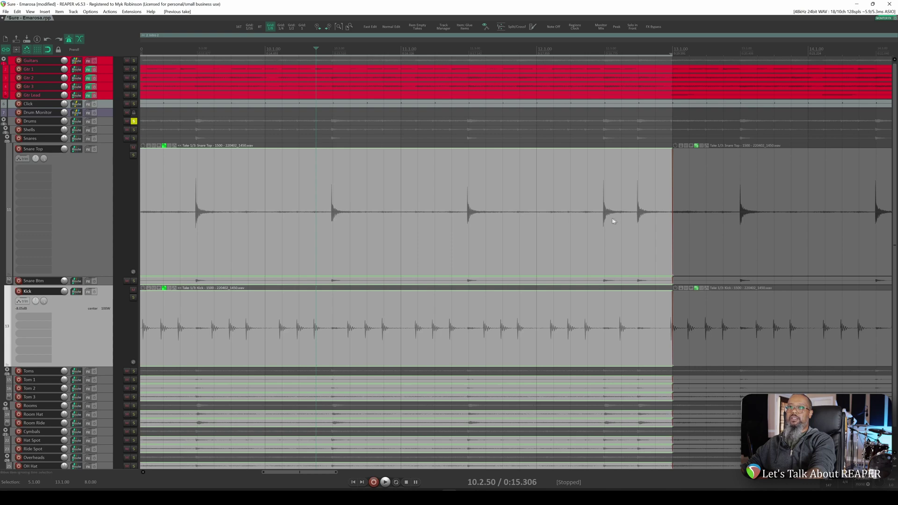
key(t)
key(t)
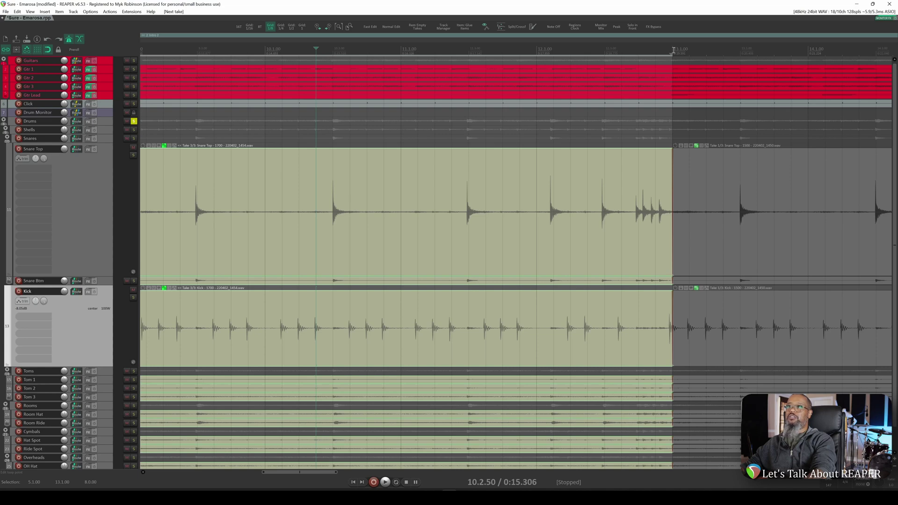
Step: Mark bars 13–21 on the ruler and split the drum items at bar 21
drag(673, 50, 744, 48)
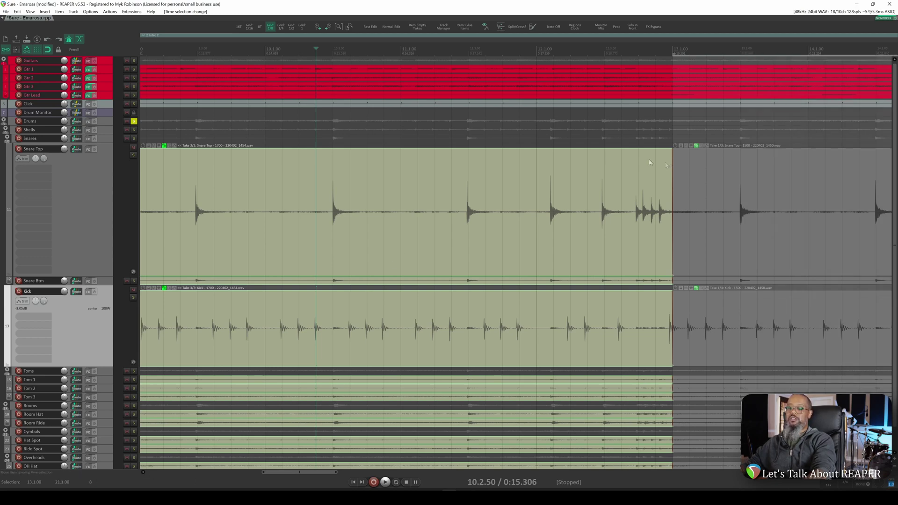
scroll(676, 167, down, 3)
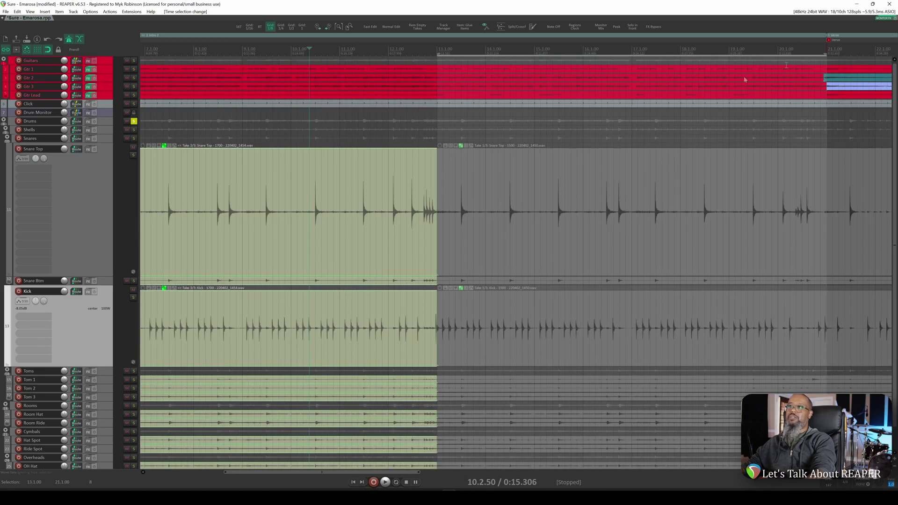
click(699, 187)
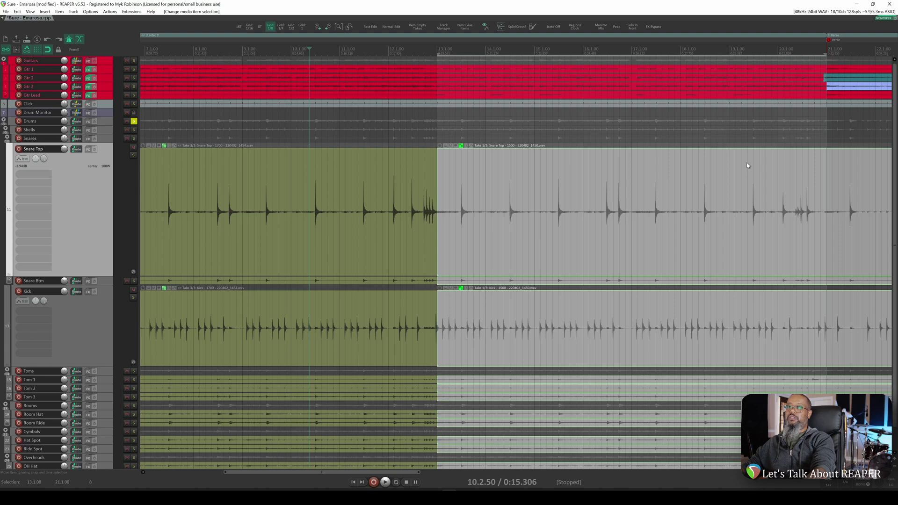
key(shift+s)
click(367, 196)
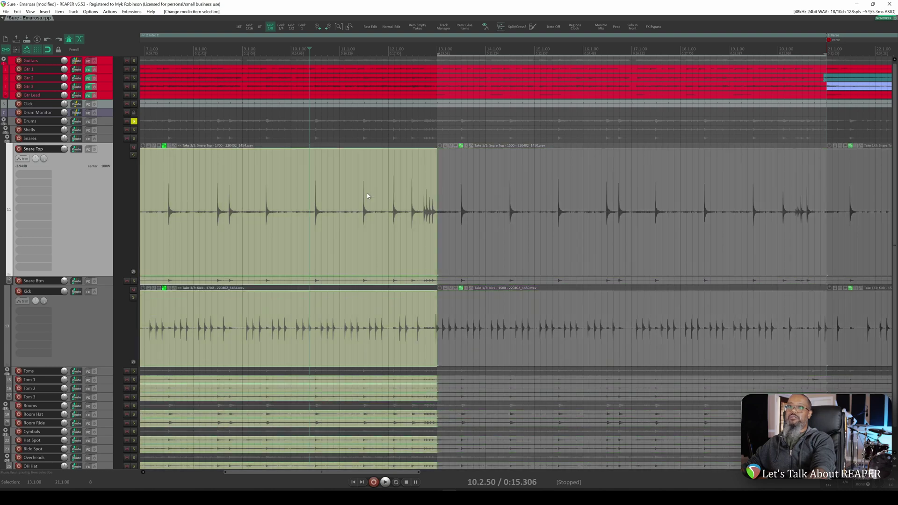
click(606, 209)
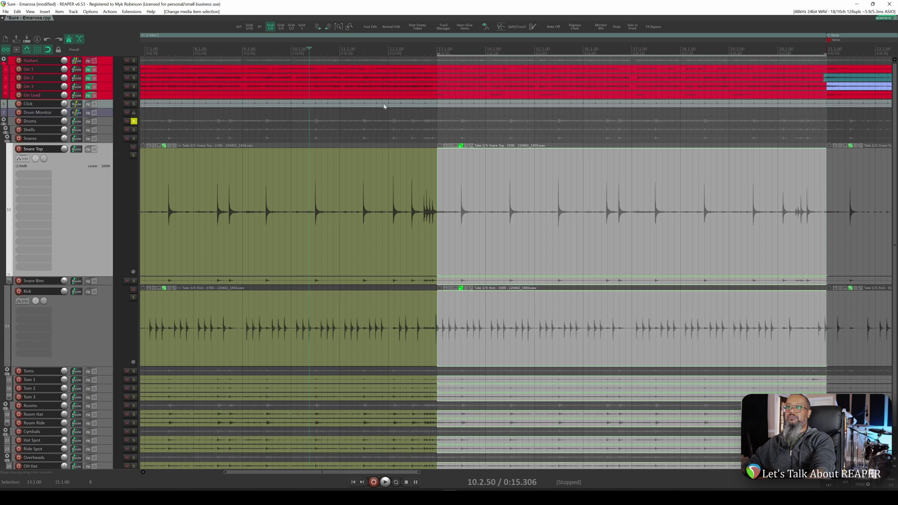
Step: Zoom in to check the bar 13 crossfade, play it, and set Kick volume to -5.53 dB
scroll(423, 151, up, 8)
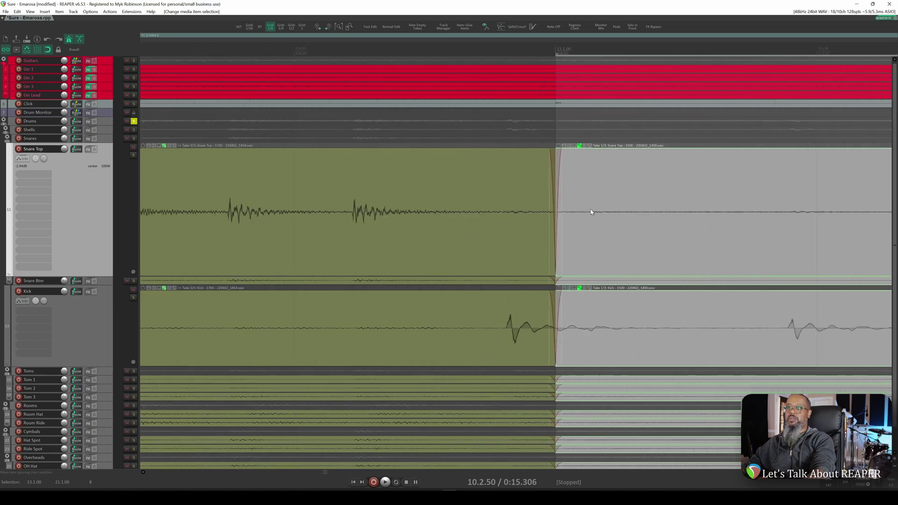
scroll(592, 212, up, 3)
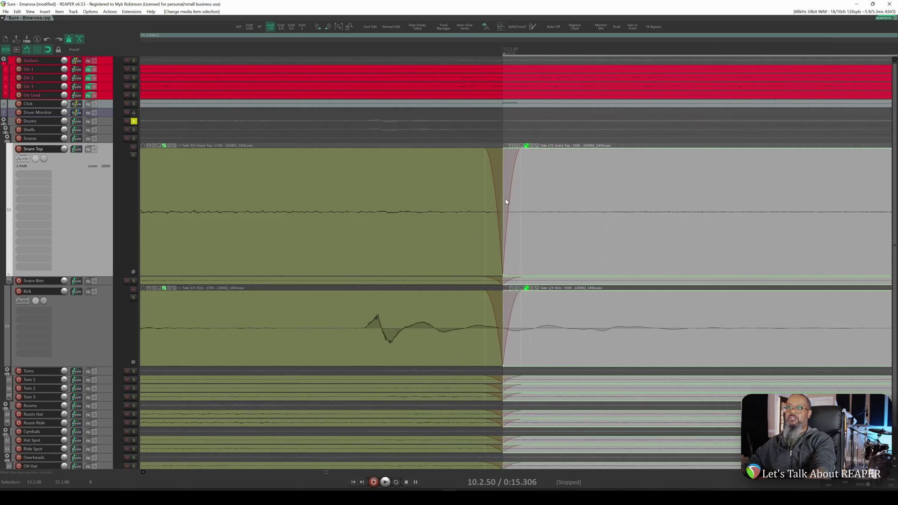
scroll(506, 201, up, 4)
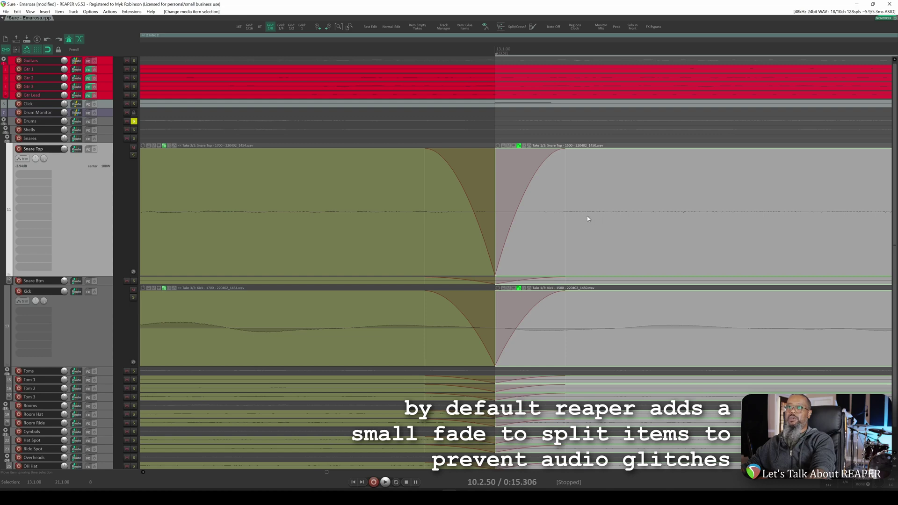
scroll(589, 218, down, 8)
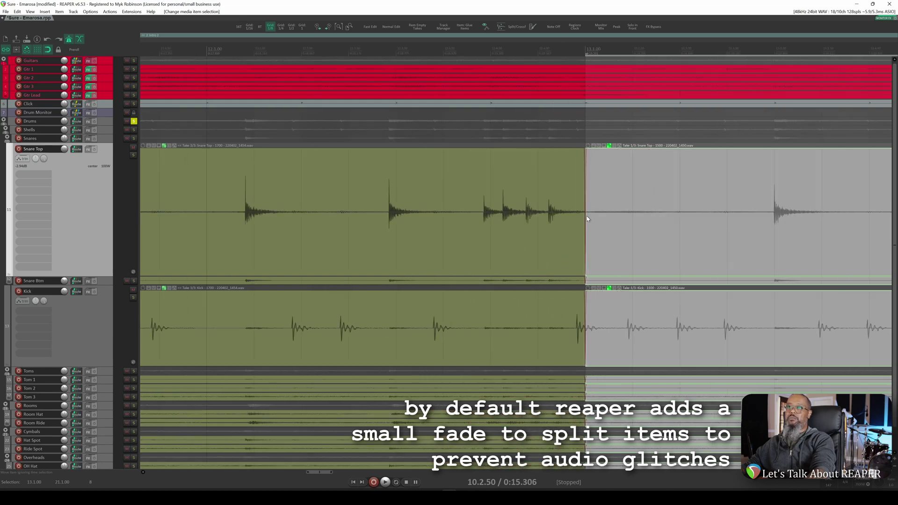
scroll(589, 218, down, 5)
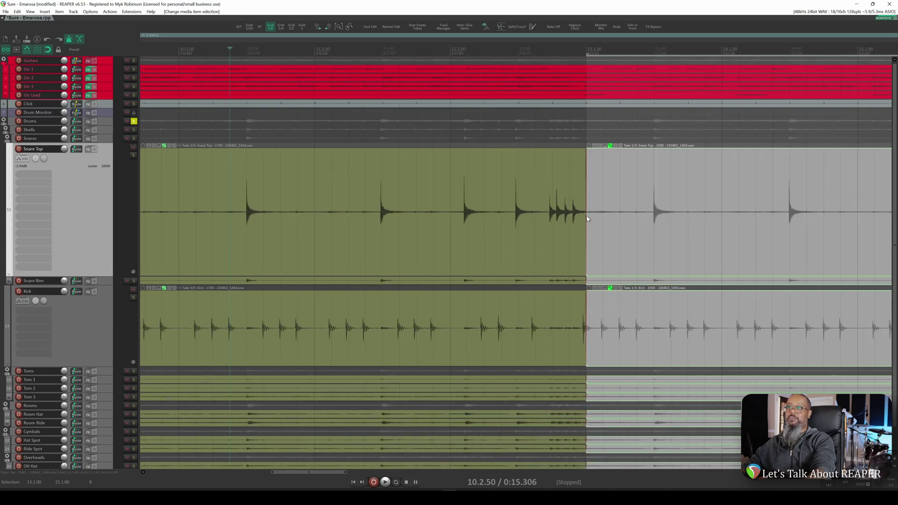
scroll(410, 102, down, 8)
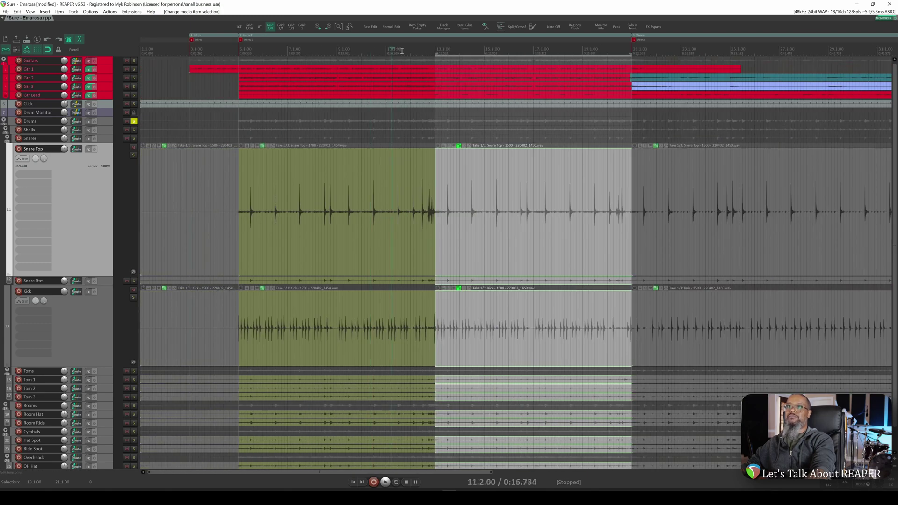
key(space)
scroll(525, 206, up, 3)
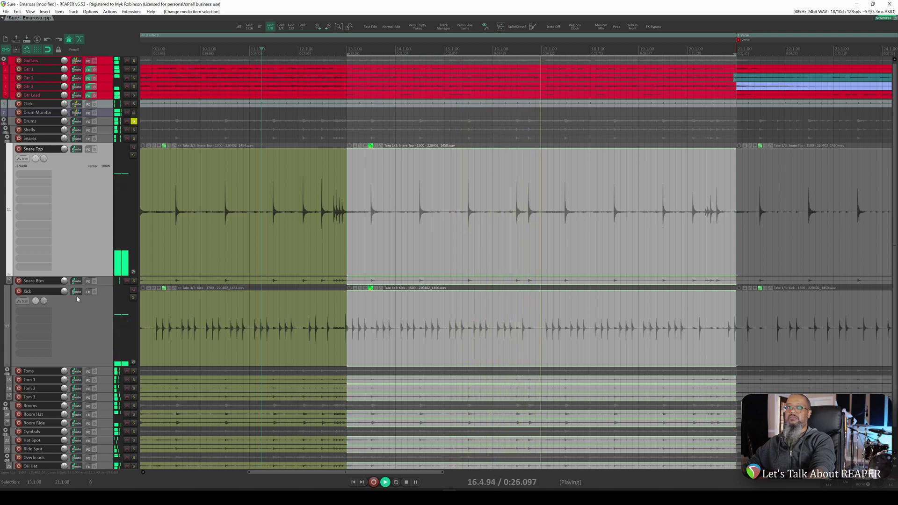
scroll(64, 291, down, 3)
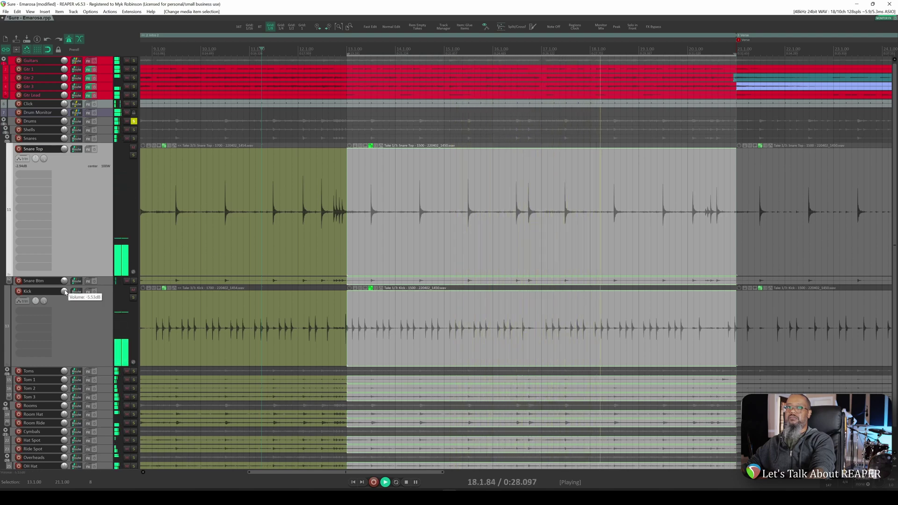
click(65, 292)
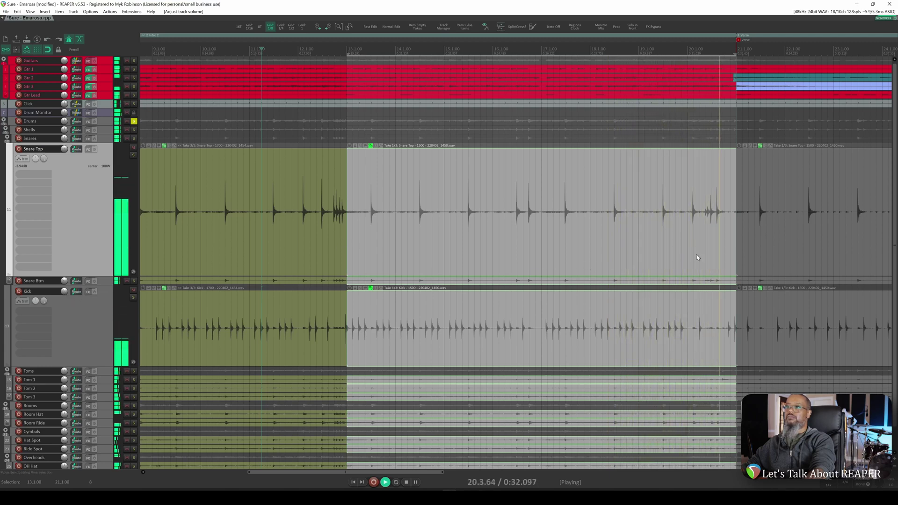
key(space)
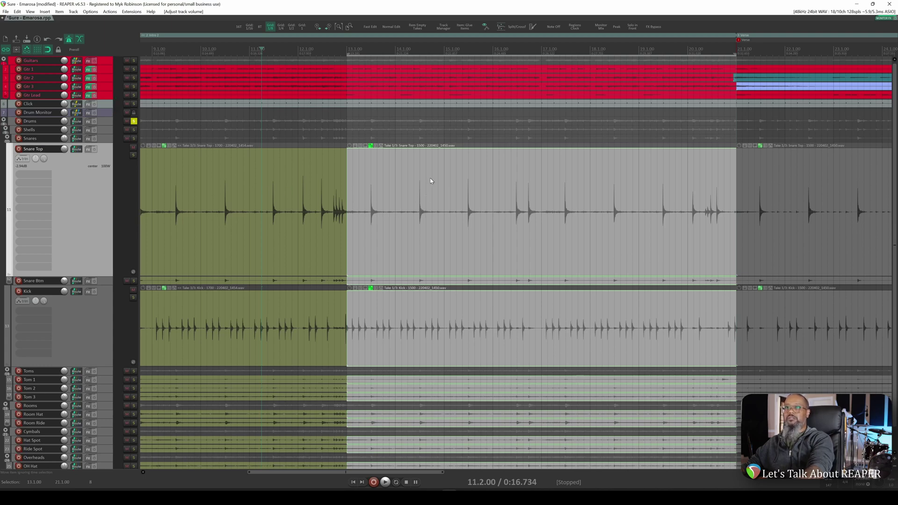
Step: Switch bars 13–21 to take 2, audition from bar 12, then switch to take 3
key(t)
click(297, 51)
key(space)
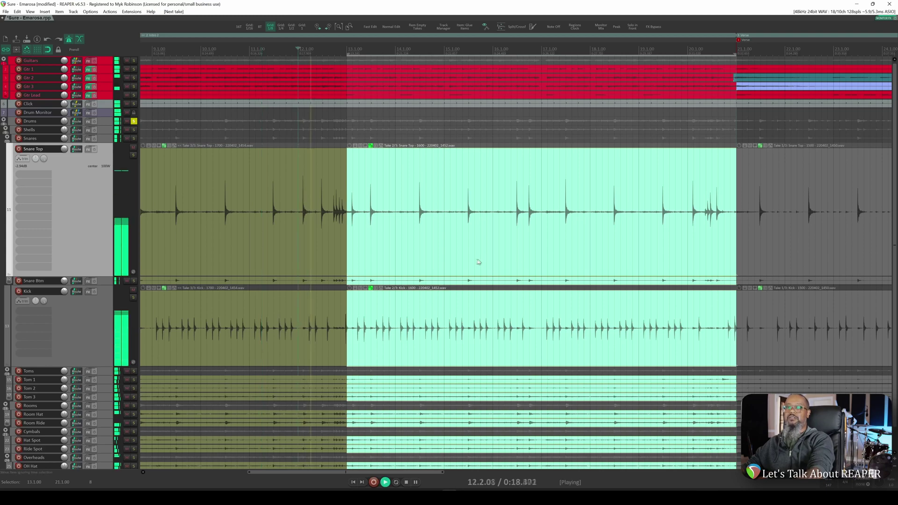
scroll(478, 262, up, 3)
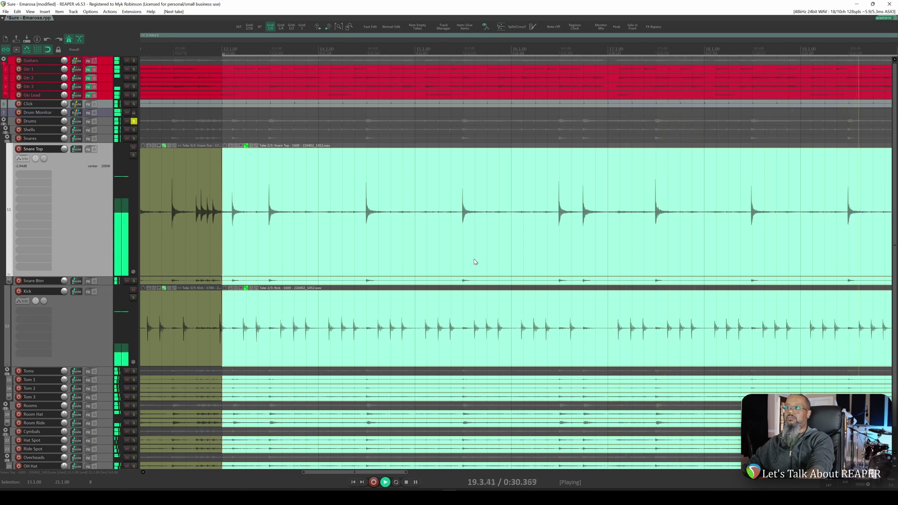
key(space)
key(t)
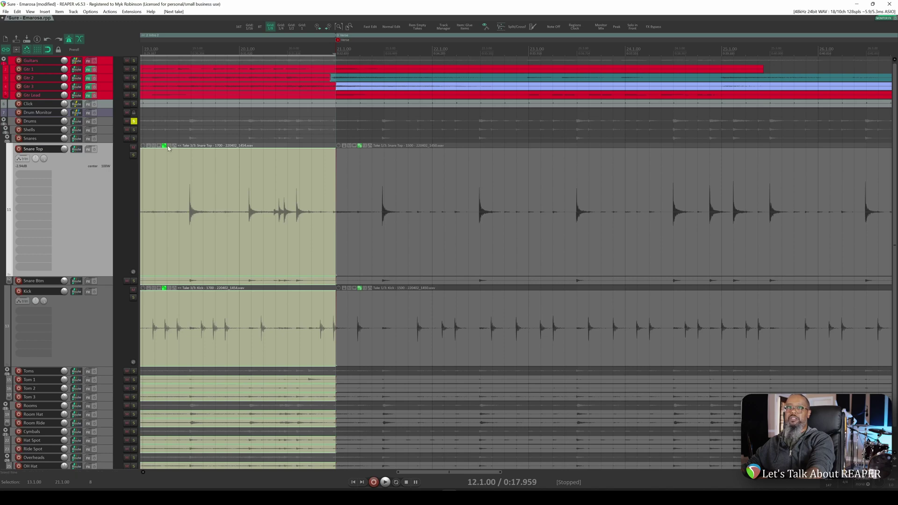
Step: Unsolo the Drums, play the comp, lower the Guitars to about -12.8 dB, and select Snare Top
click(134, 121)
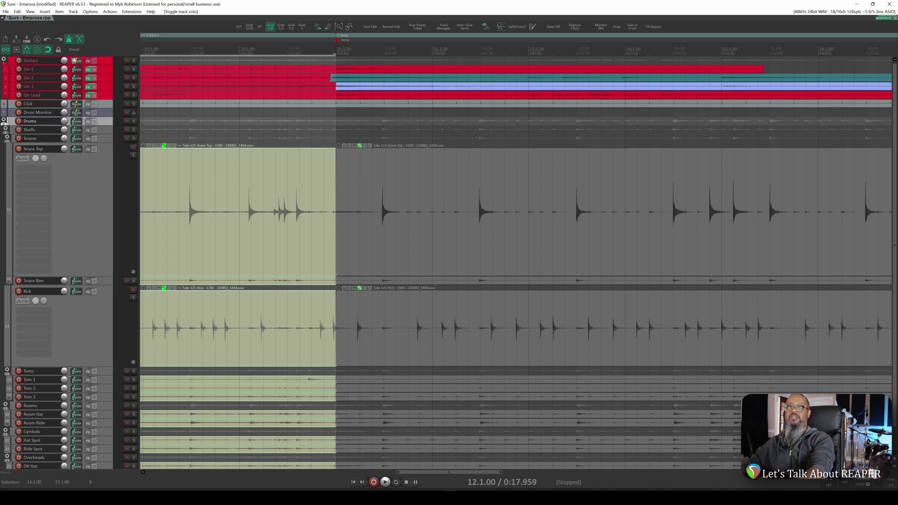
mouse_move(65, 64)
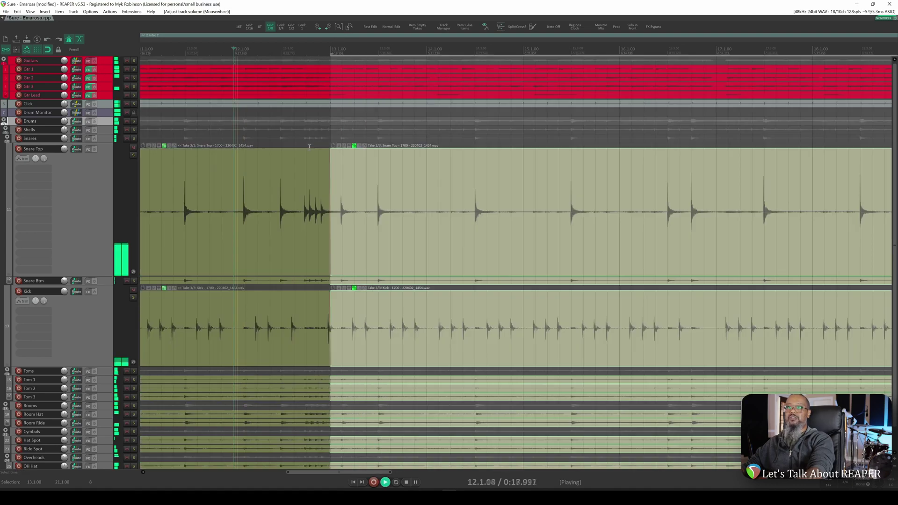
key(space)
scroll(65, 61, down, 1)
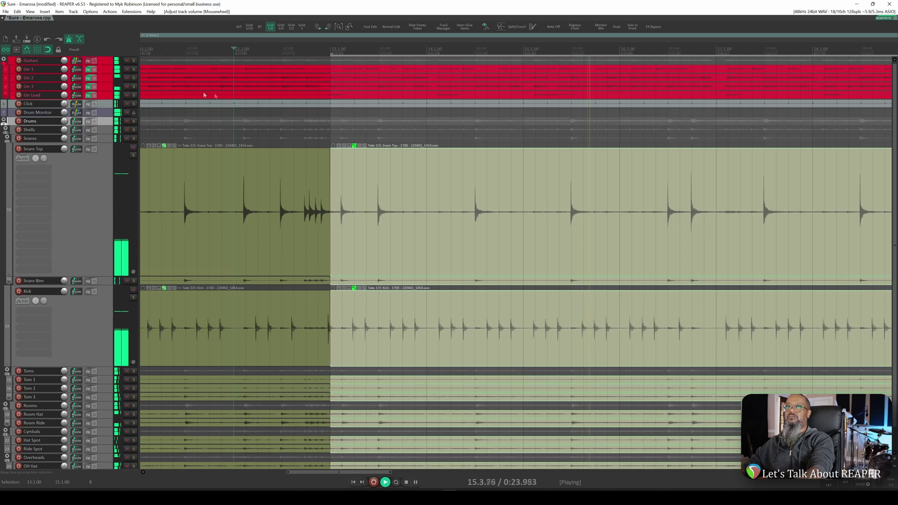
scroll(65, 61, up, 4)
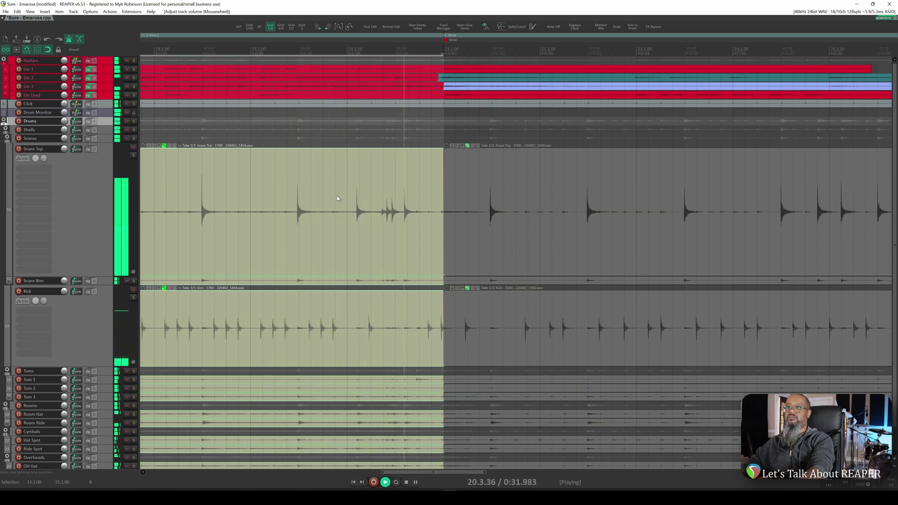
key(space)
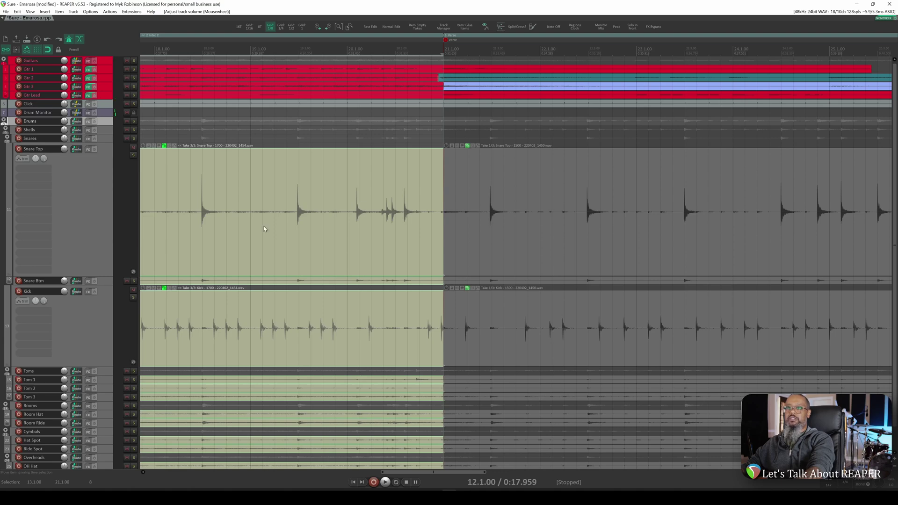
click(294, 214)
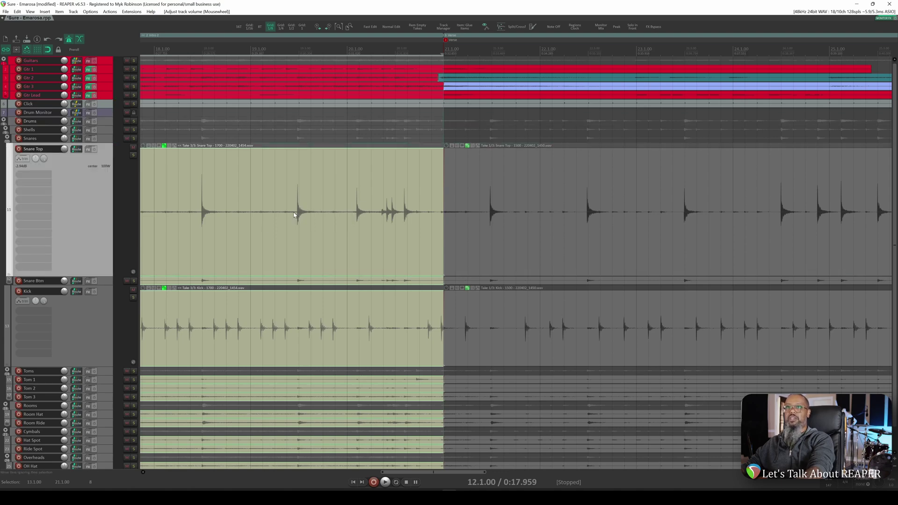
Step: Audition the 1600 and 1500 drum takes for bars 13–21 and settle on the 1600 take
key(shift+t)
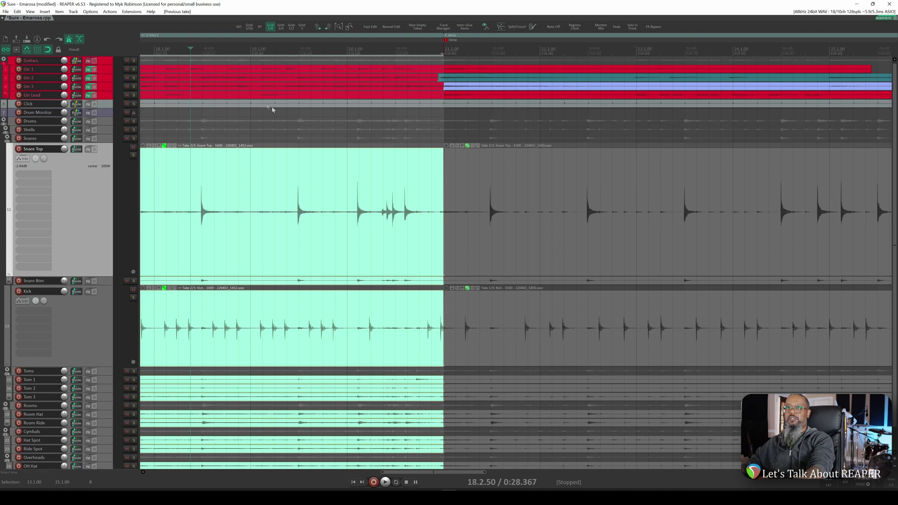
key(space)
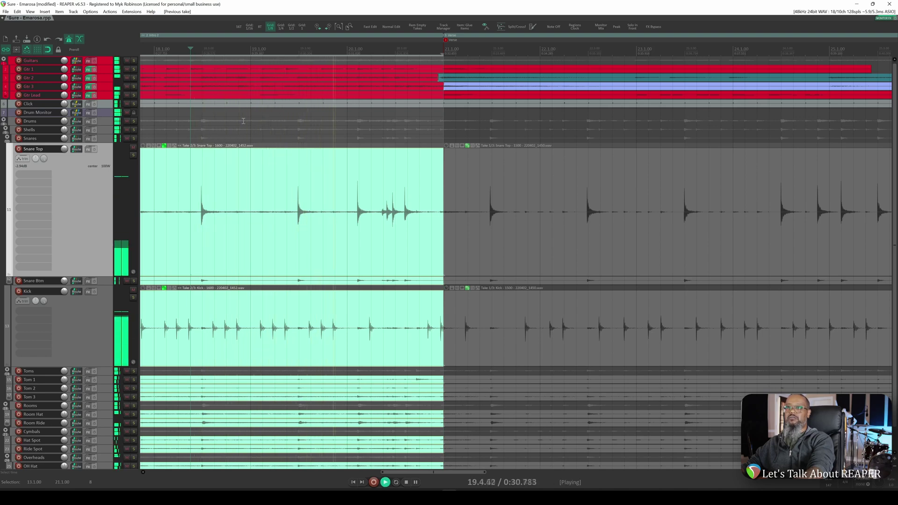
key(space)
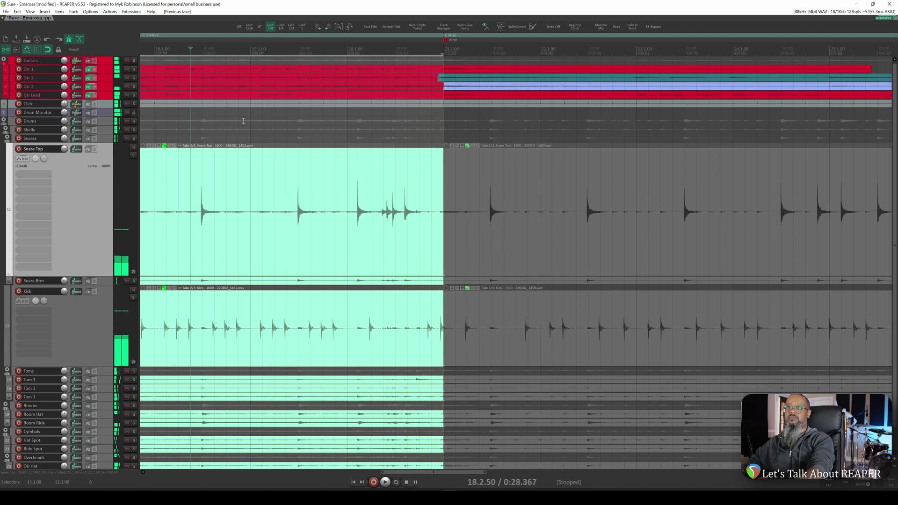
key(shift+t)
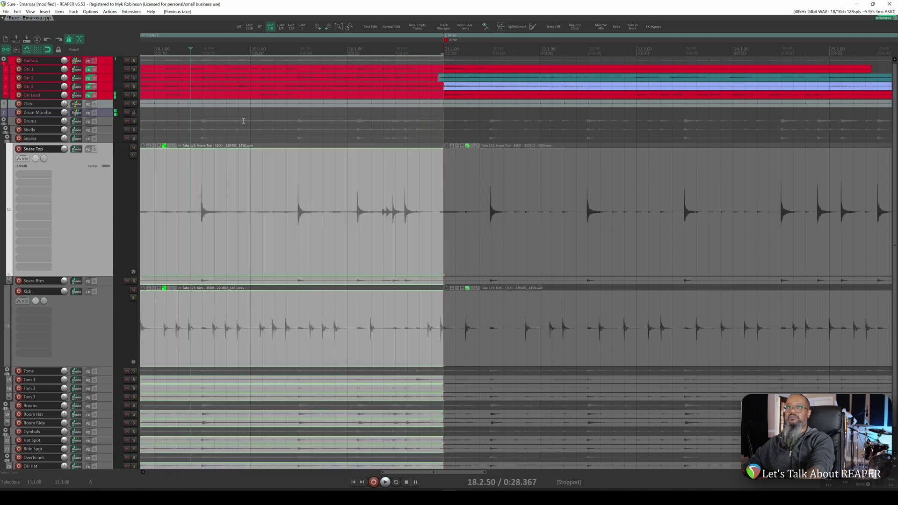
key(space)
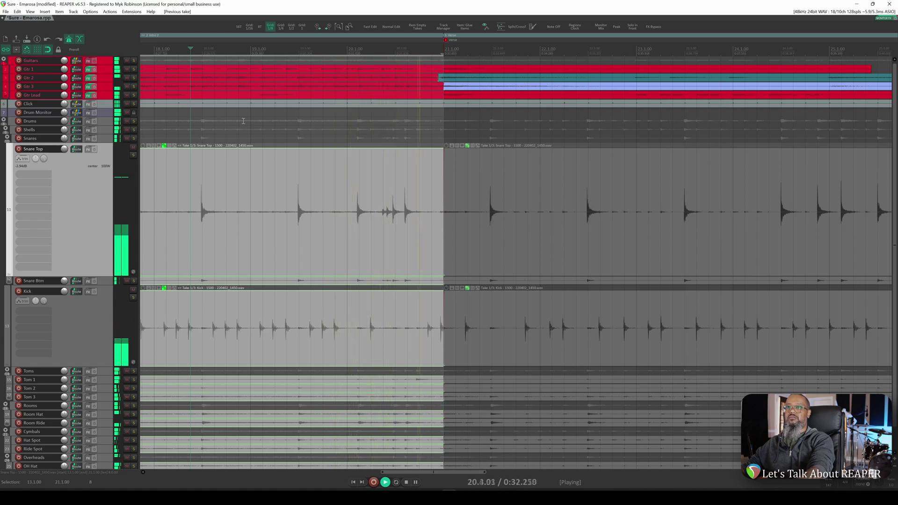
key(space)
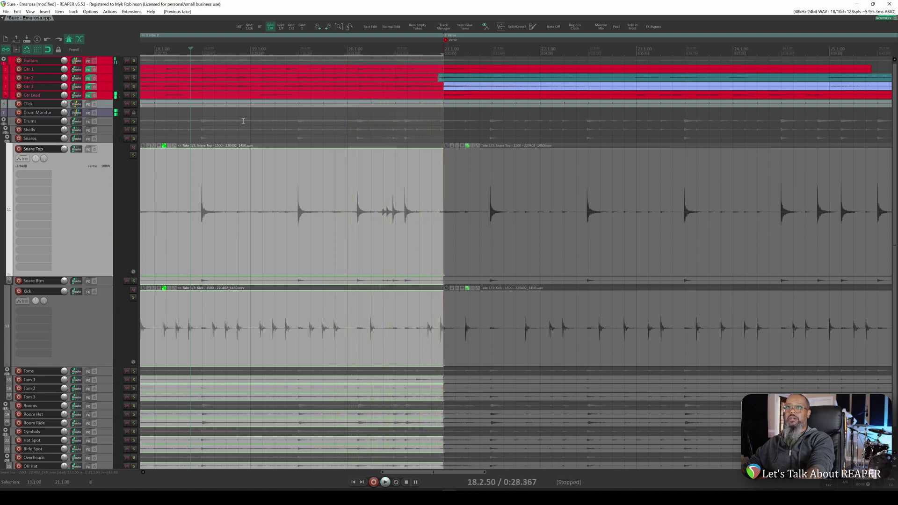
key(t)
key(space)
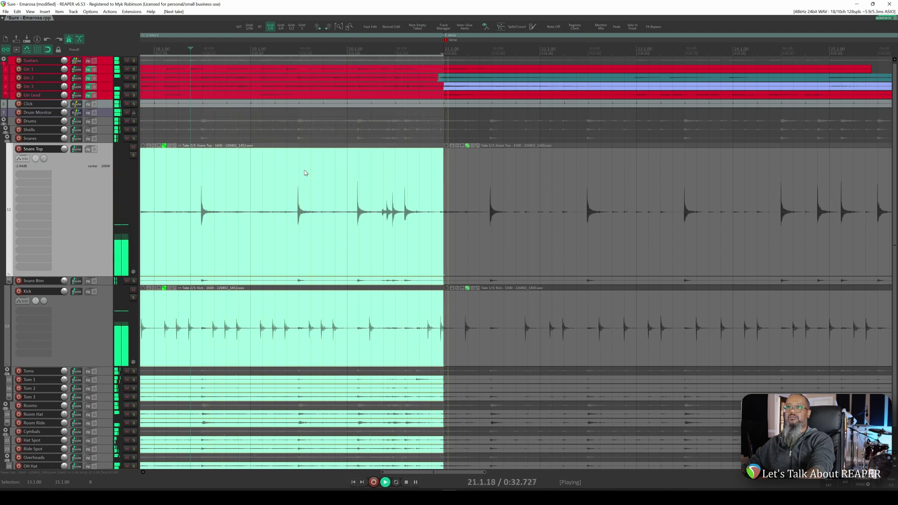
key(space)
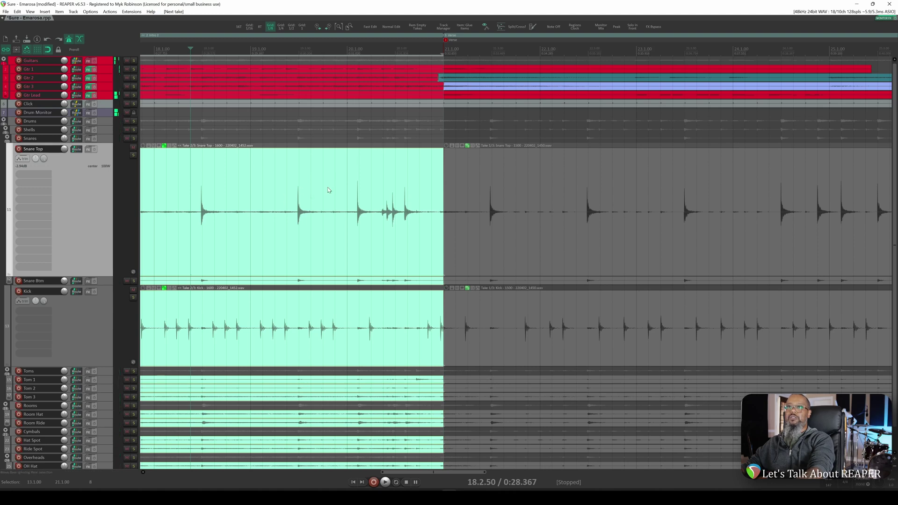
Step: Select the Verse region, bars 21 to 29, and play through it from just before bar 21
drag(445, 52, 459, 50)
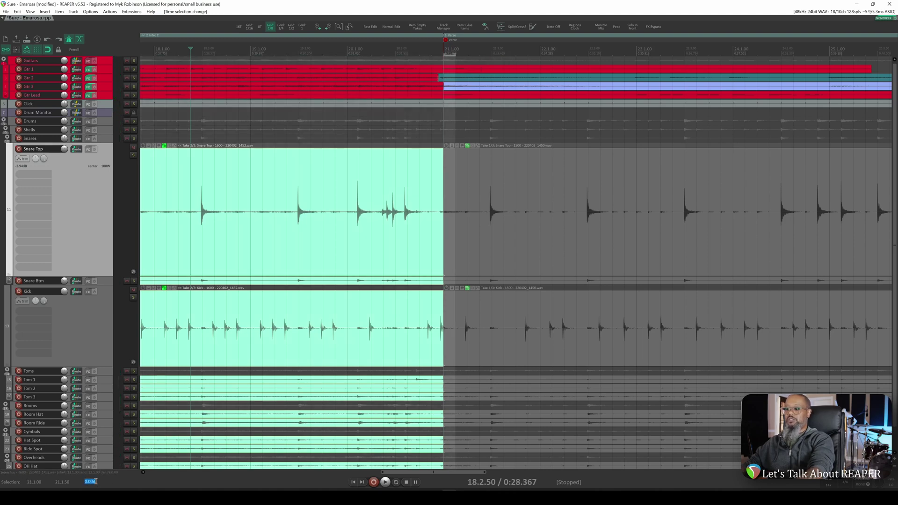
double_click(456, 51)
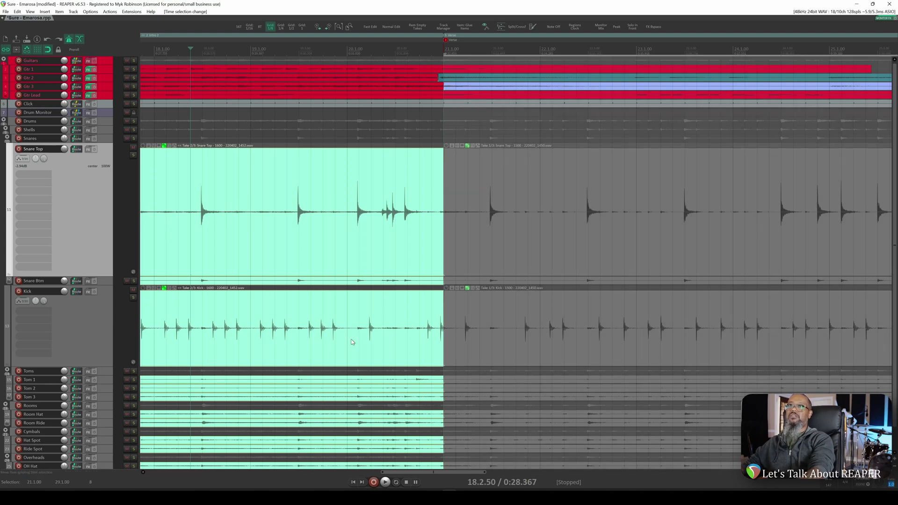
click(380, 50)
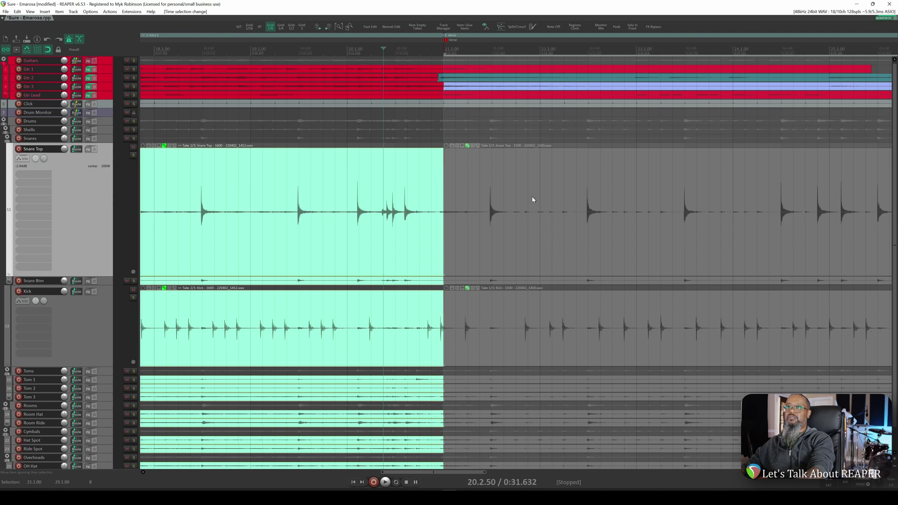
key(space)
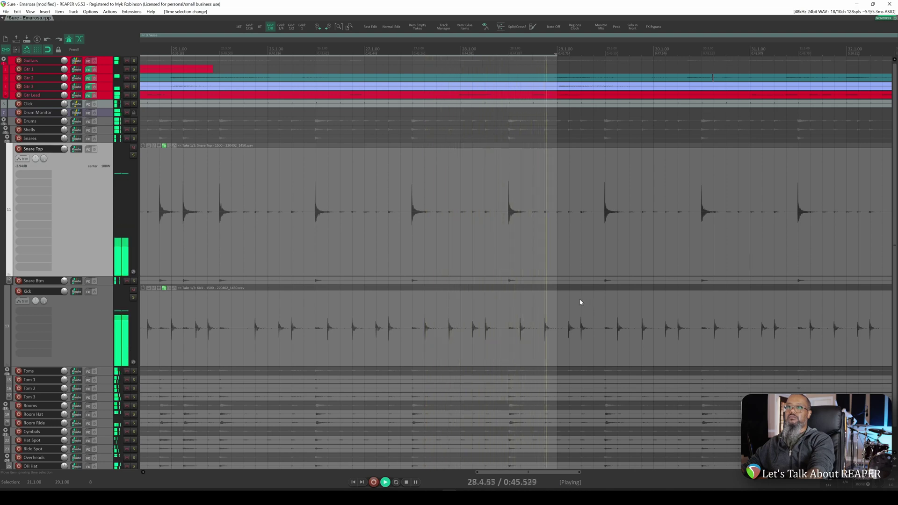
key(space)
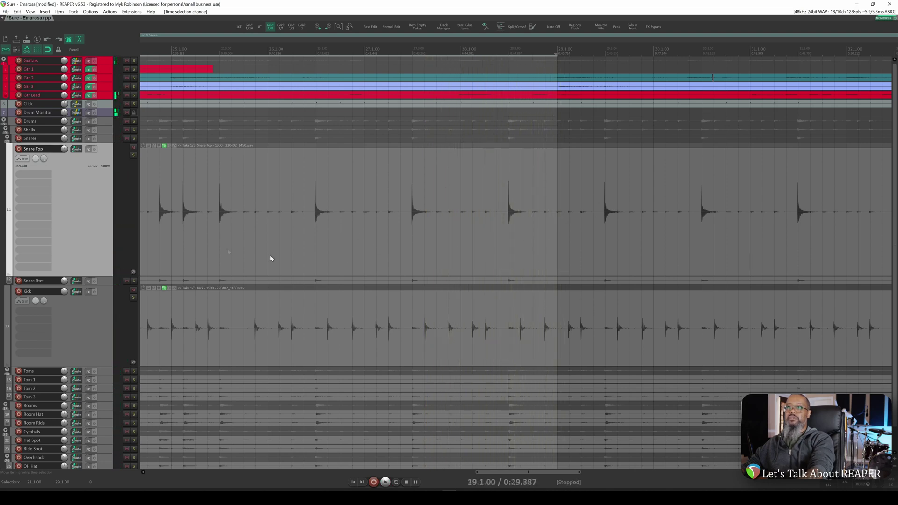
Step: Split the drum items at bar 29, audition the 1600 take, then keep 1700 for bars 21–29
click(393, 222)
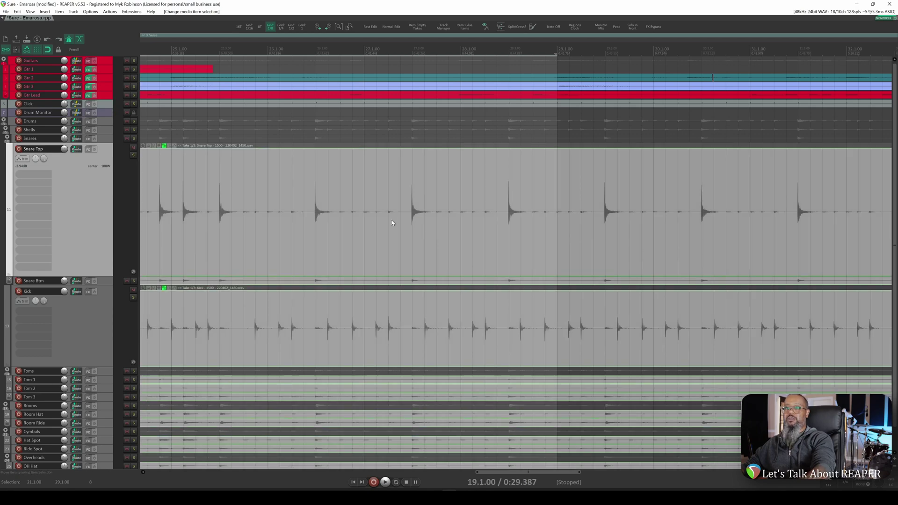
key(shift+s)
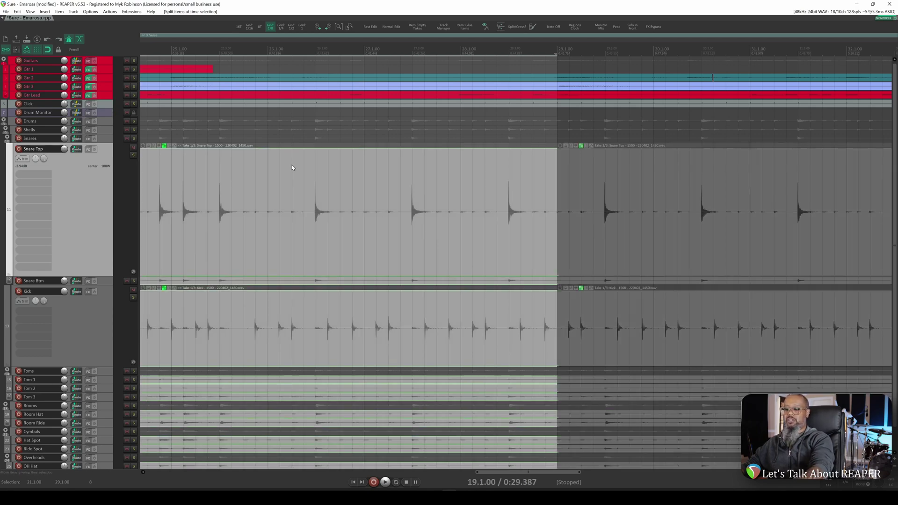
key(t)
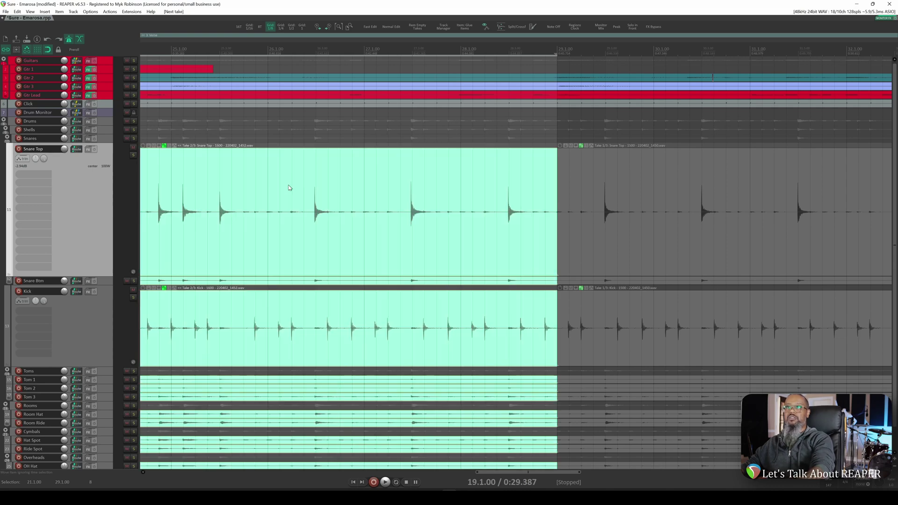
key(space)
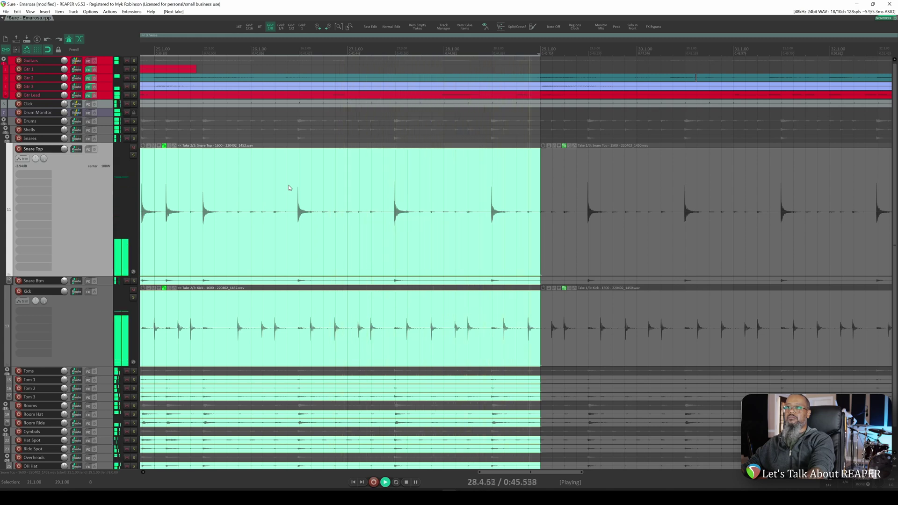
key(space)
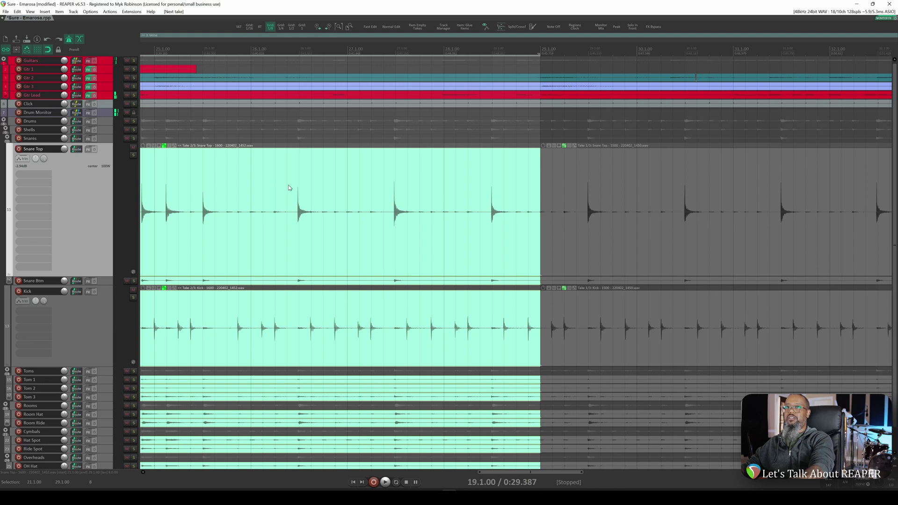
key(t)
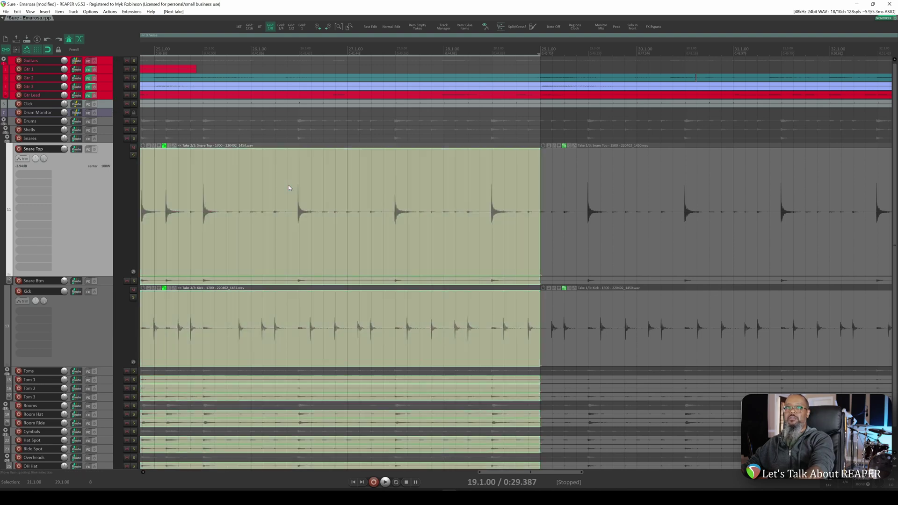
key(space)
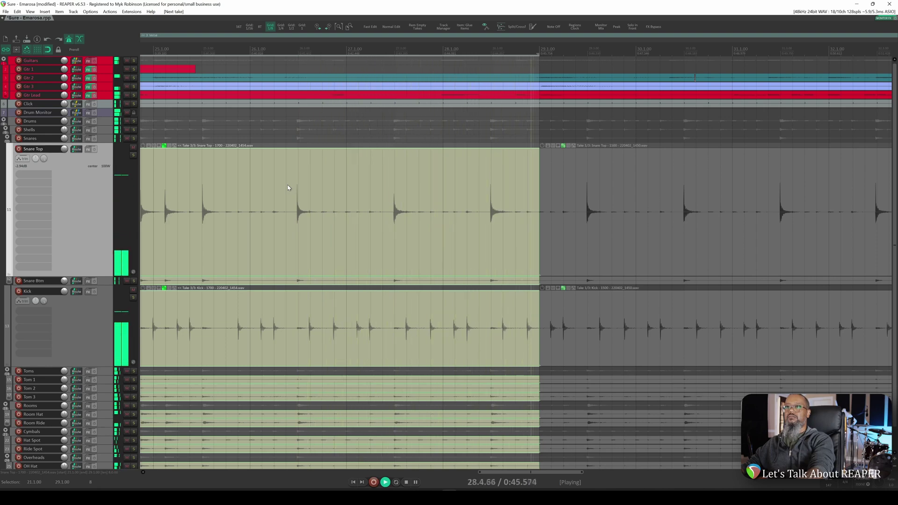
key(space)
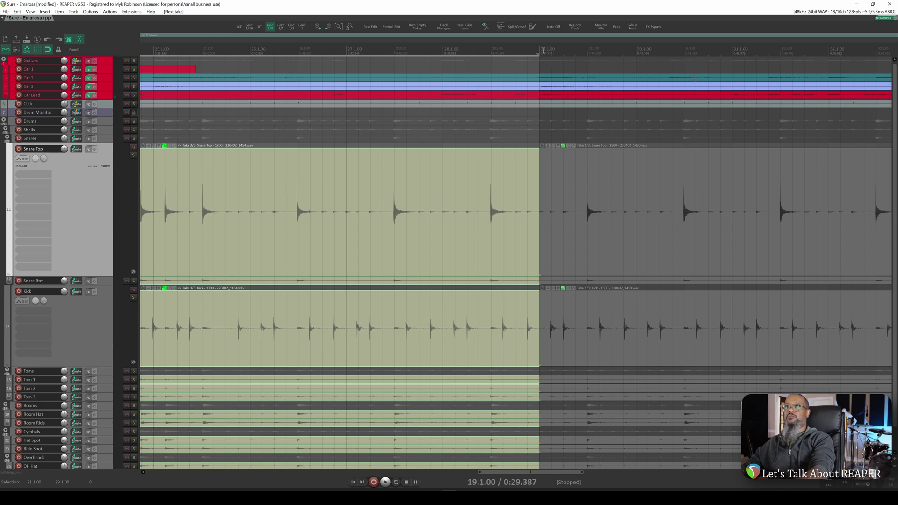
Step: Set an 8-bar time selection starting at bar 29 and play it
drag(542, 50, 564, 49)
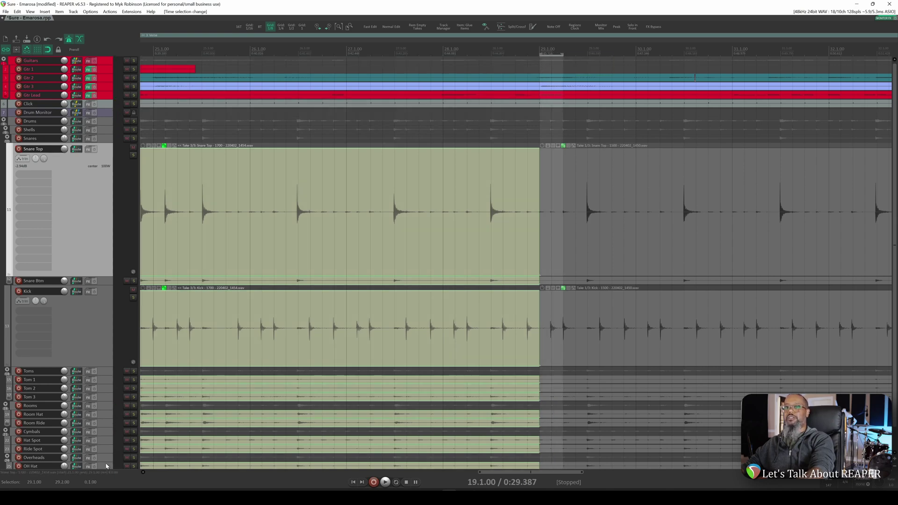
click(92, 483)
text(8)
key(Return)
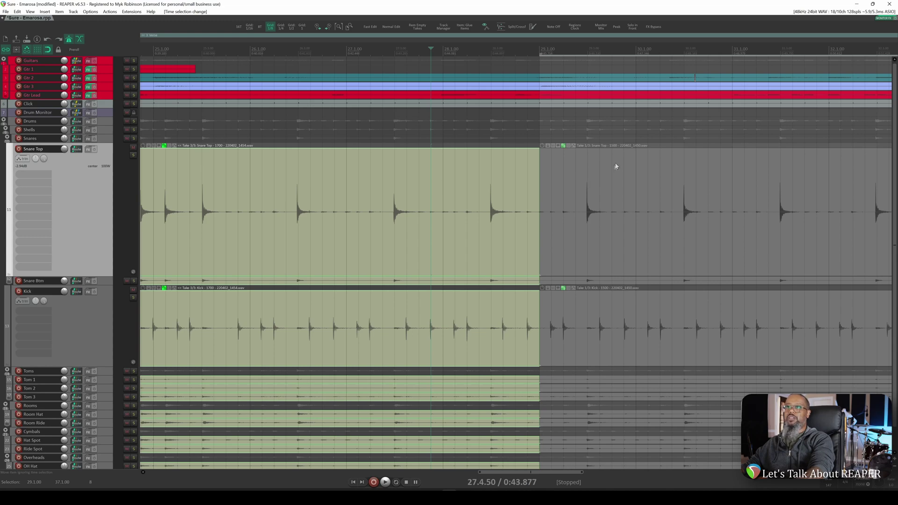
key(space)
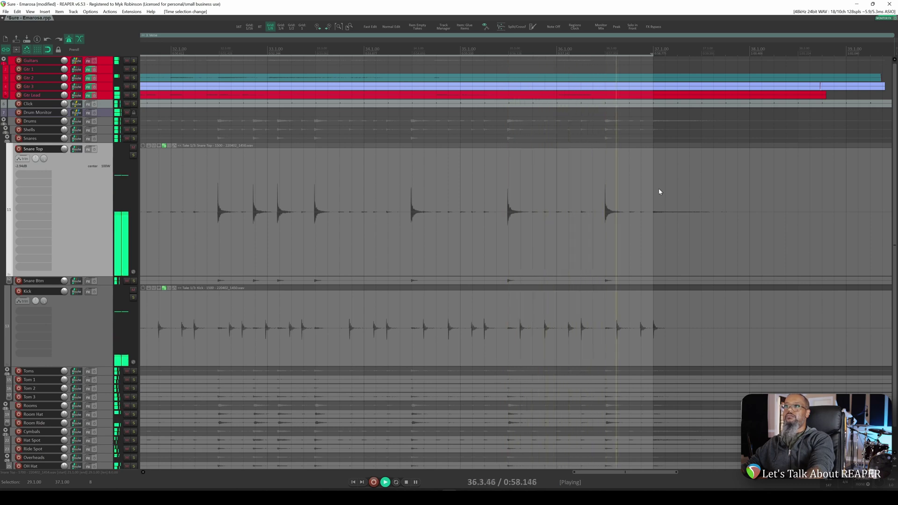
key(space)
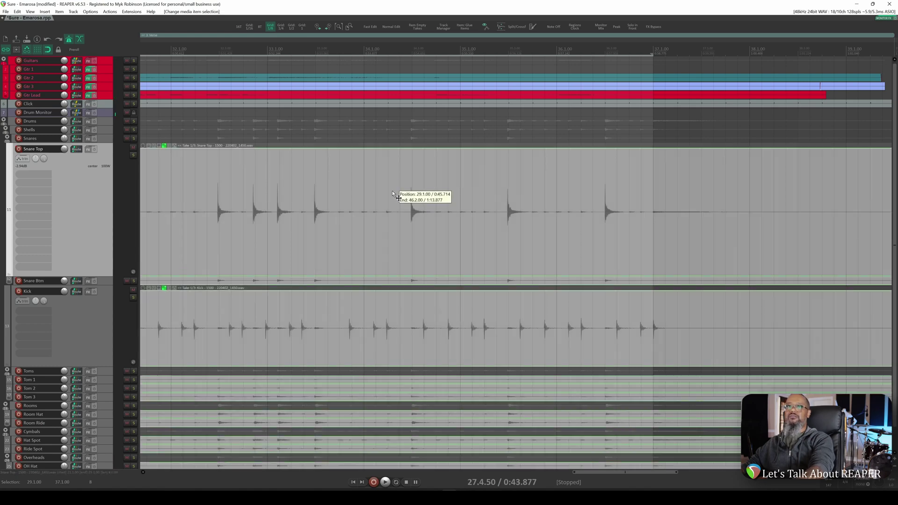
Step: Select the drum items after bar 29 and return them to the 1500 take for auditioning
click(393, 193)
key(t)
key(shift+t)
key(space)
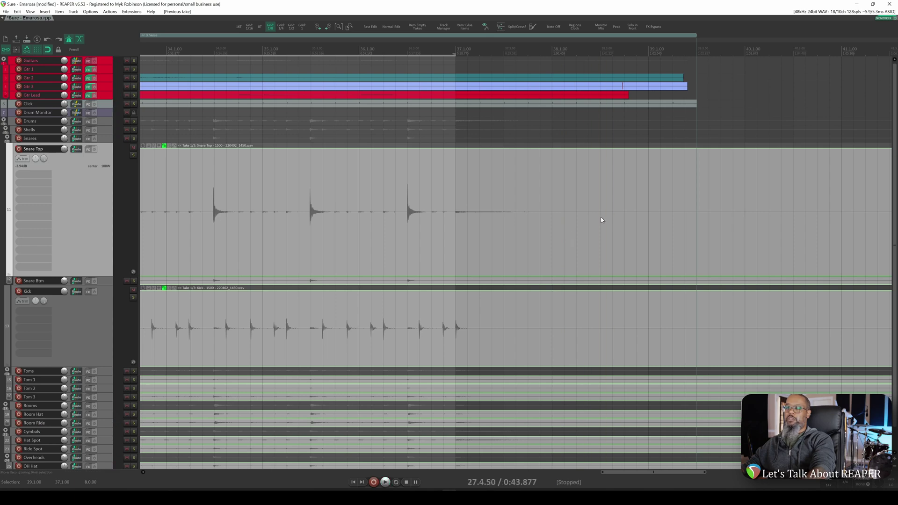
scroll(459, 233, down, 4)
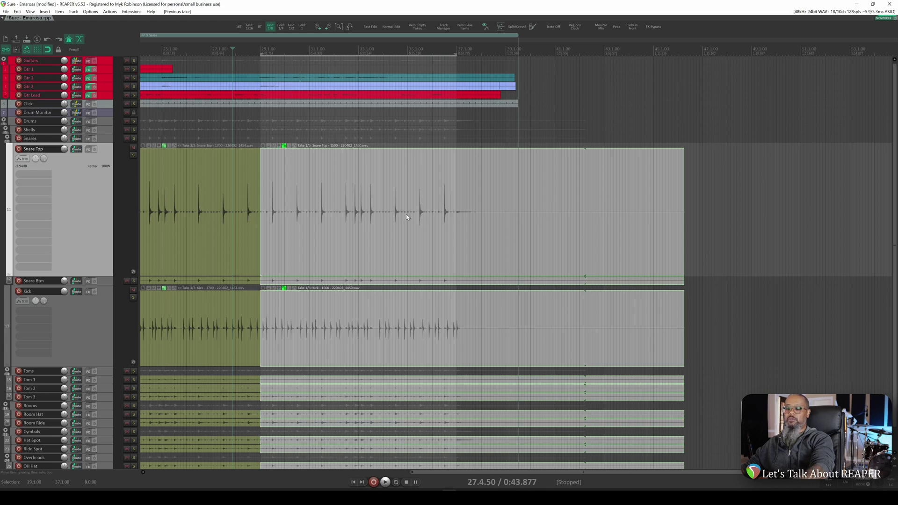
Step: Audition the next two drum takes from bar 29 onward, ending on the 1700 take
key(t)
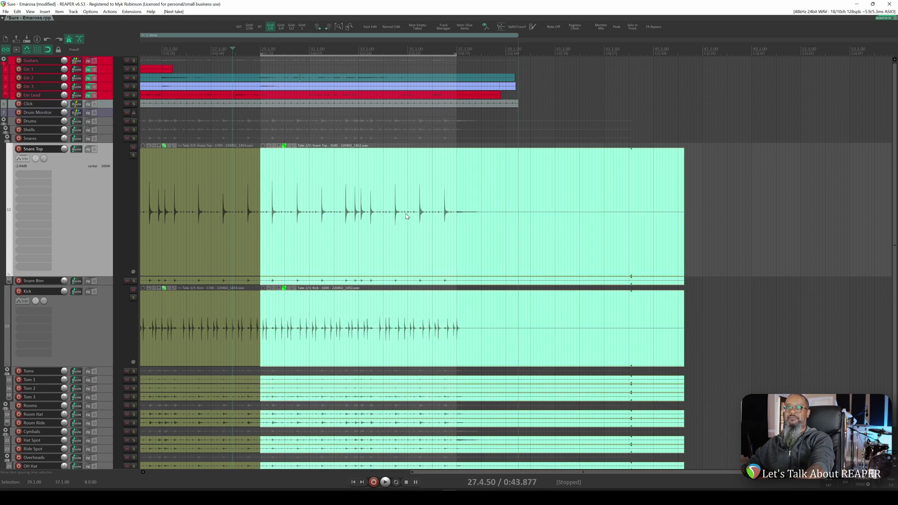
key(space)
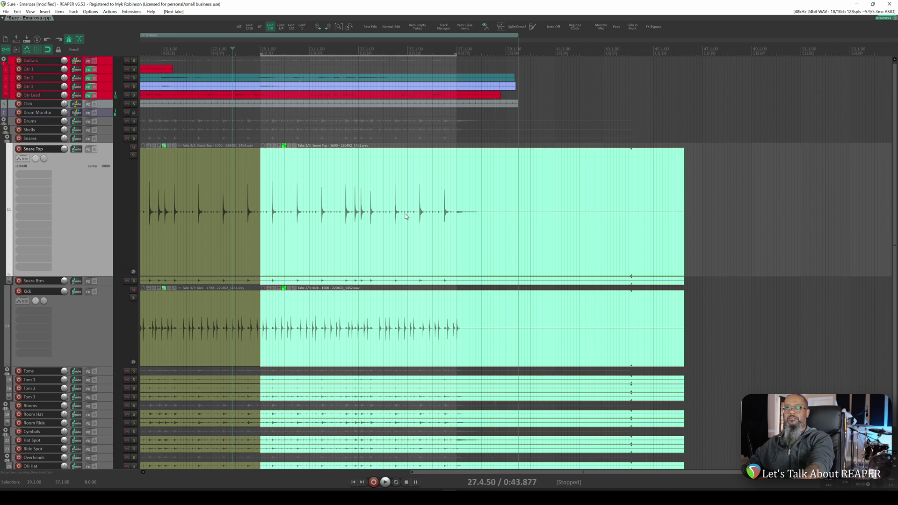
key(t)
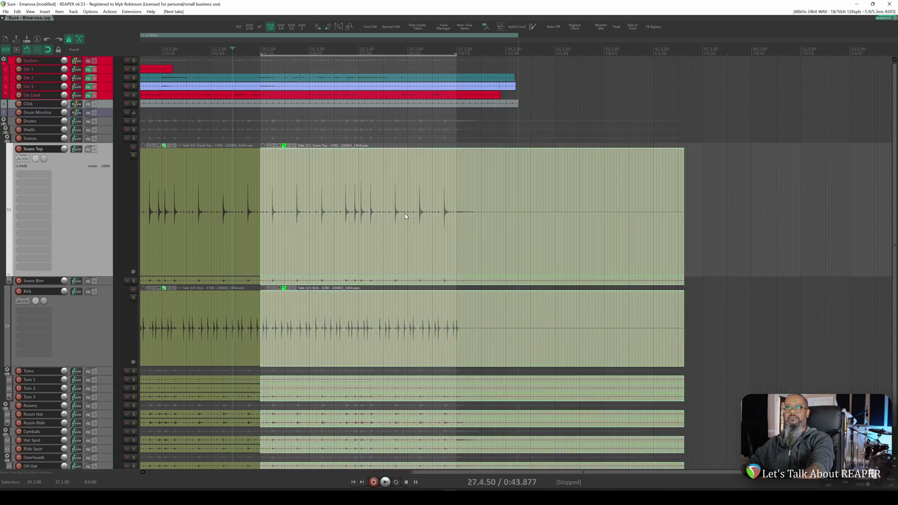
key(space)
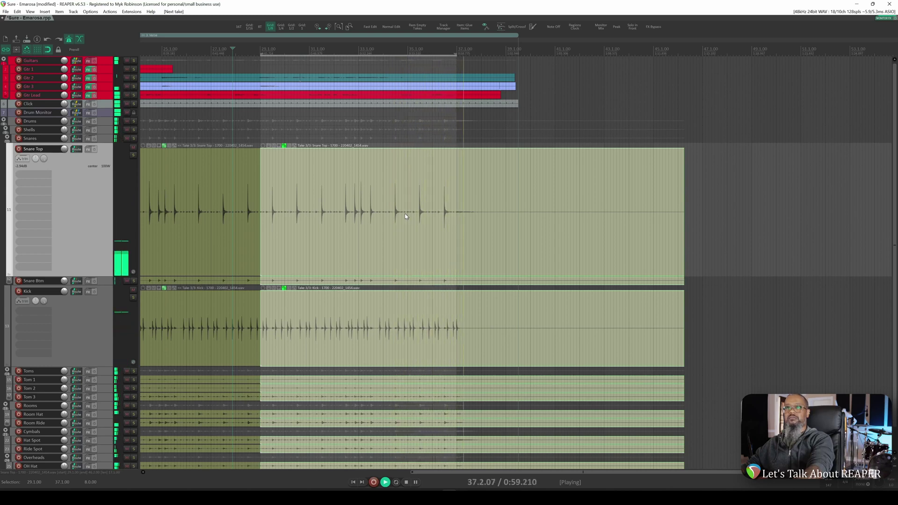
key(space)
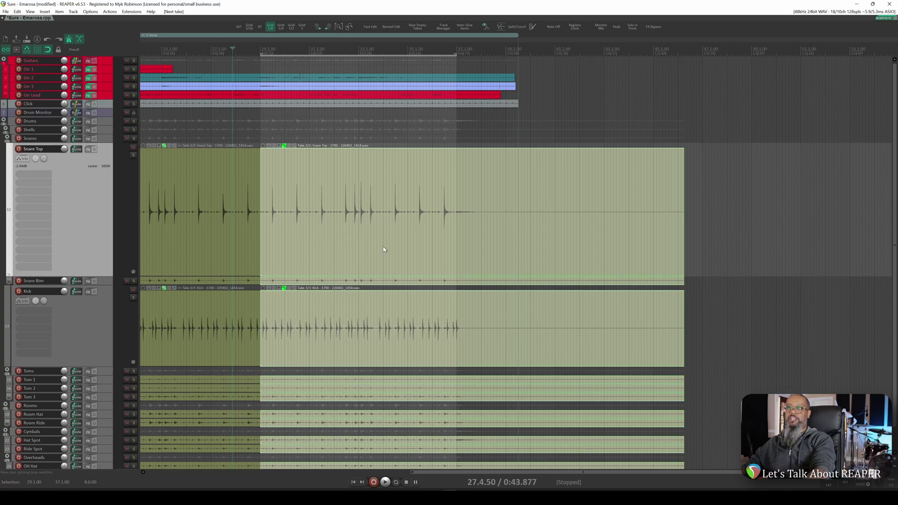
scroll(385, 249, up, 5)
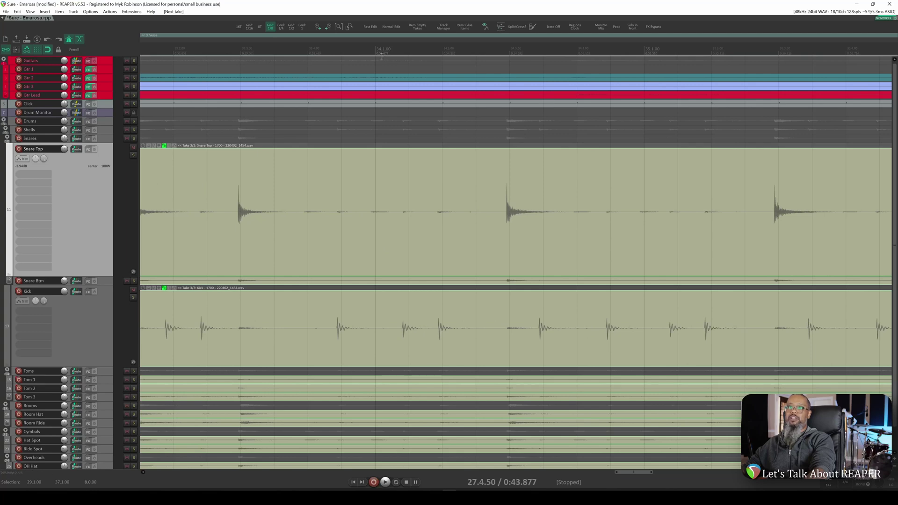
Step: Split the grouped drum items at bar 34 and set the later part to take 2 (1600)
click(375, 48)
key(s)
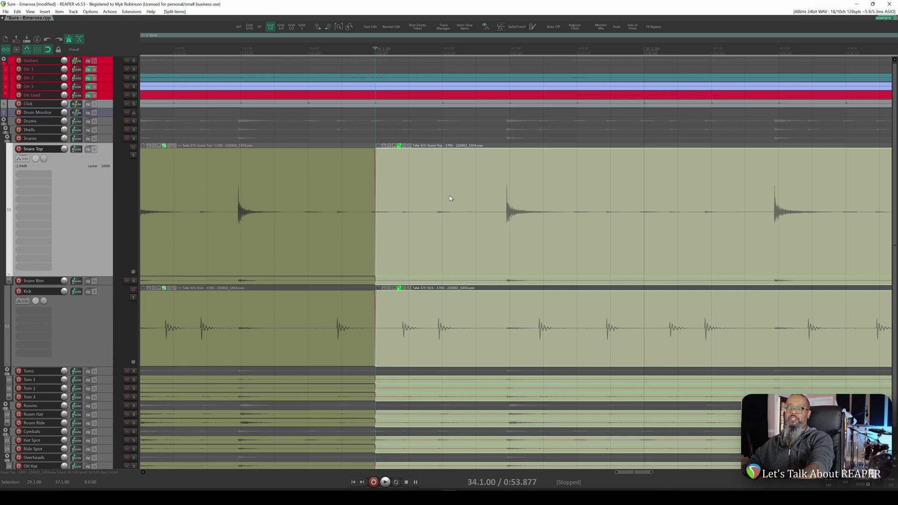
key(t)
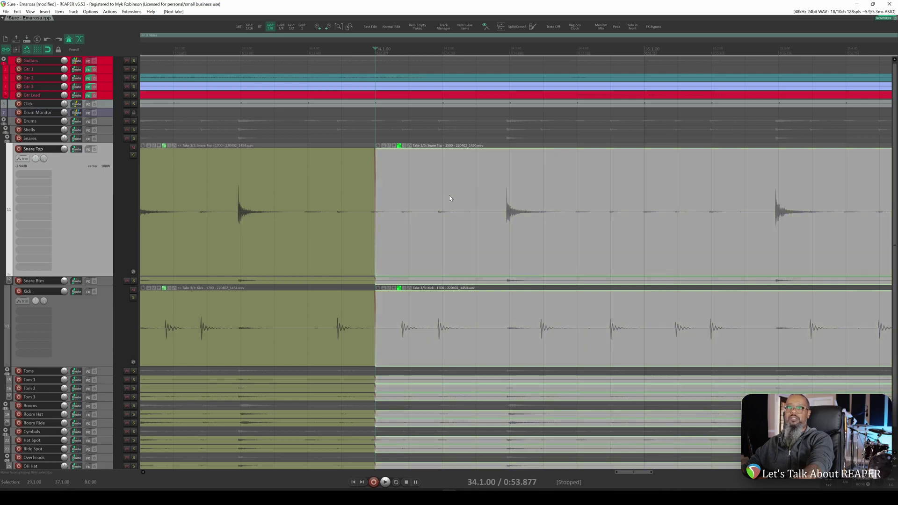
key(t)
scroll(450, 199, down, 8)
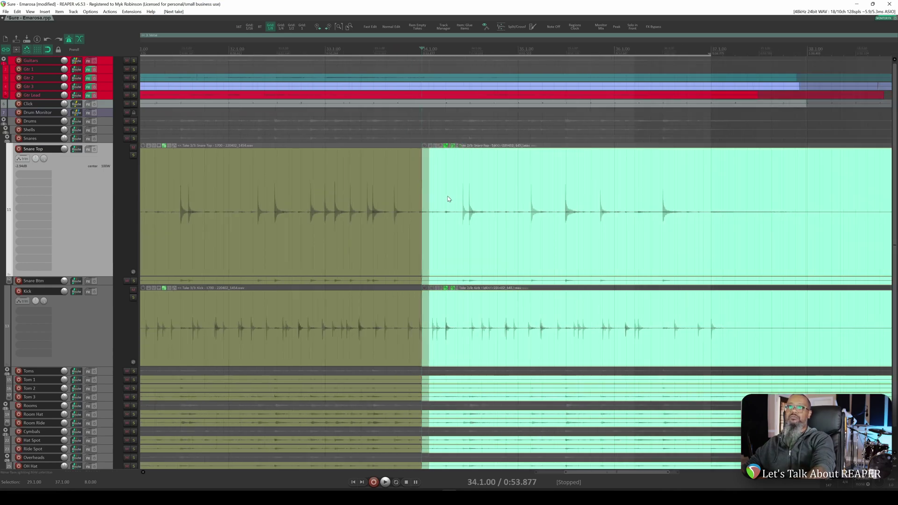
Step: Play from bar 29 to check the new join, then return to the project start
click(313, 44)
key(space)
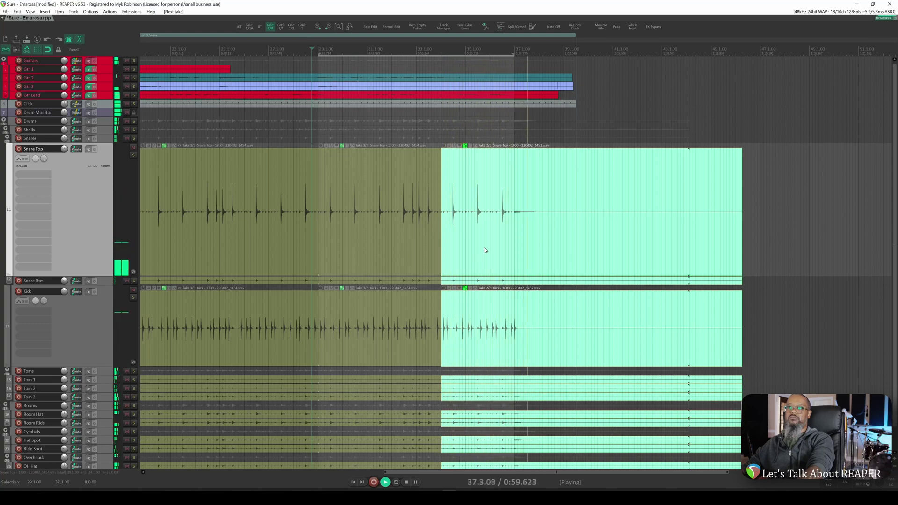
key(space)
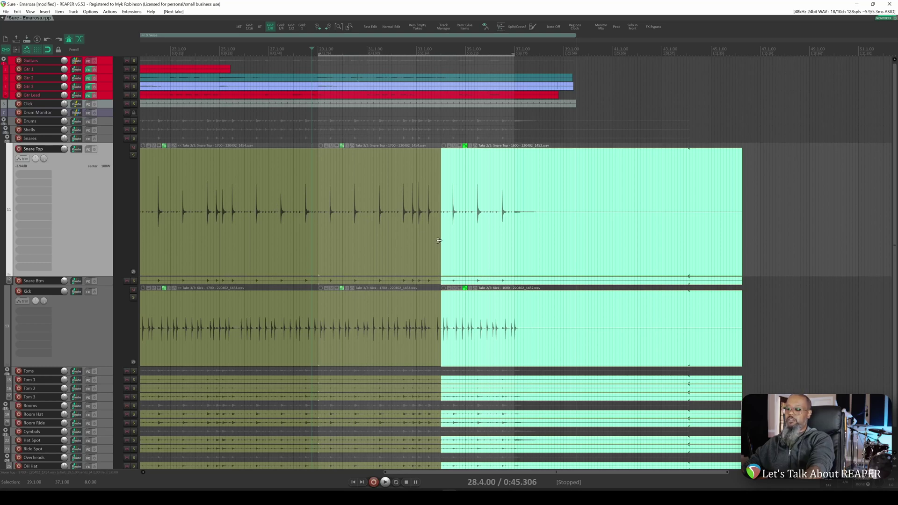
key(Home)
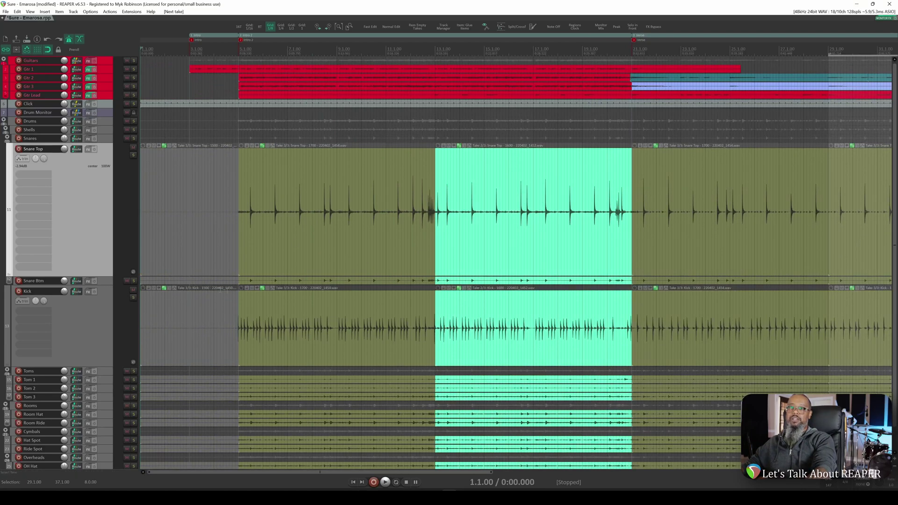
Step: Extend the 1700 drum items' left edges earlier across the first join to form a crossfade overlap
scroll(249, 321, up, 8)
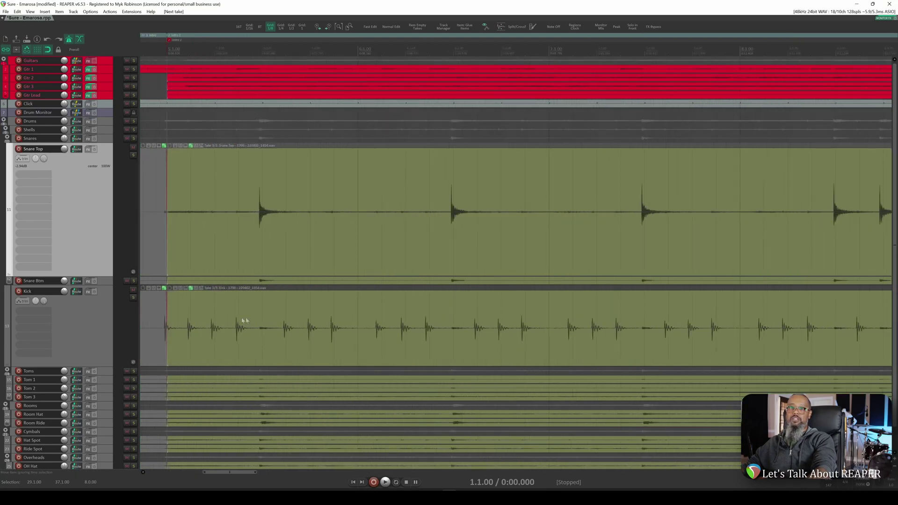
scroll(216, 323, left, 4)
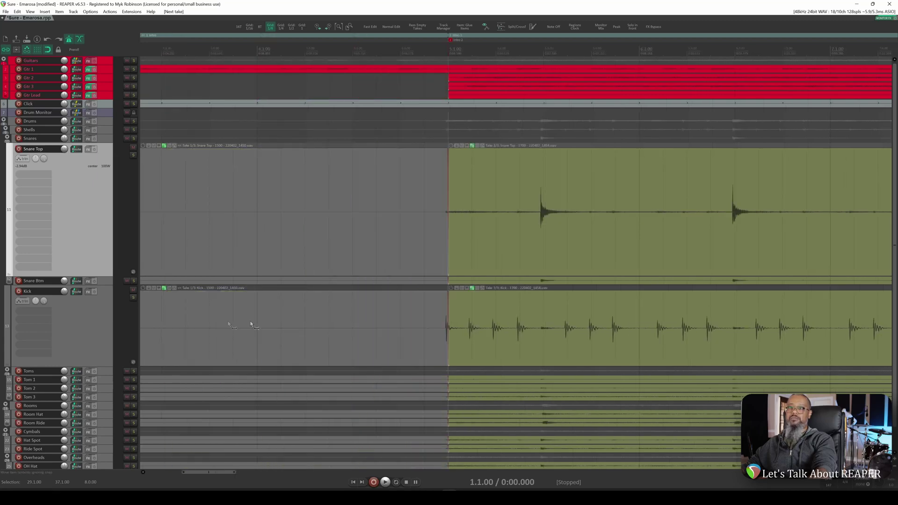
scroll(435, 318, up, 5)
scroll(323, 321, left, 2)
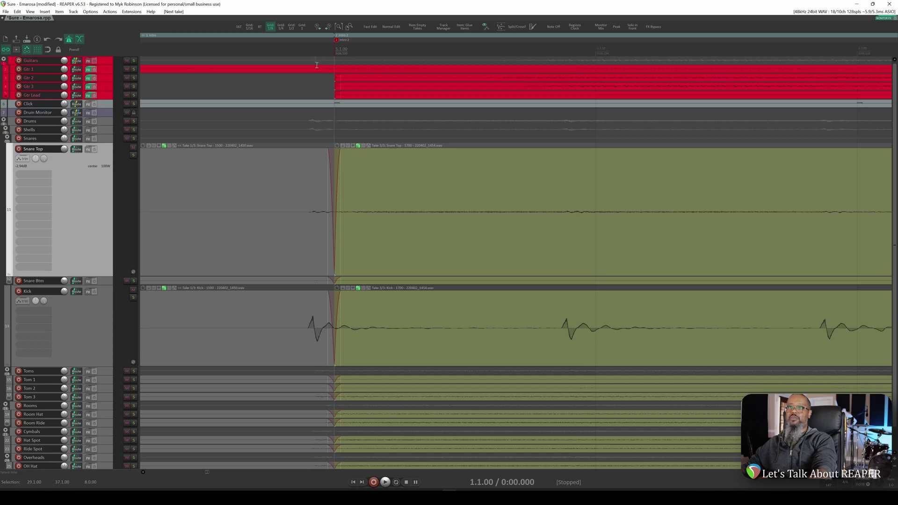
drag(336, 223, 332, 220)
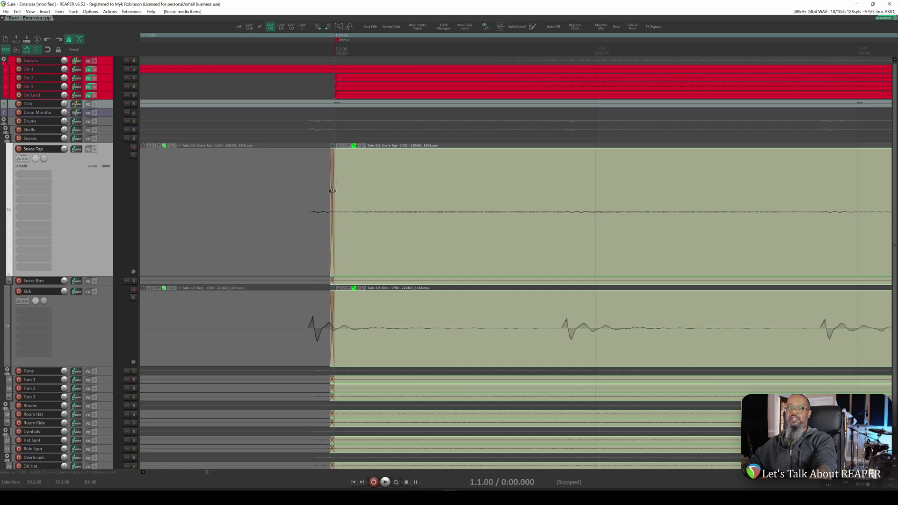
drag(332, 191, 297, 190)
drag(298, 228, 332, 228)
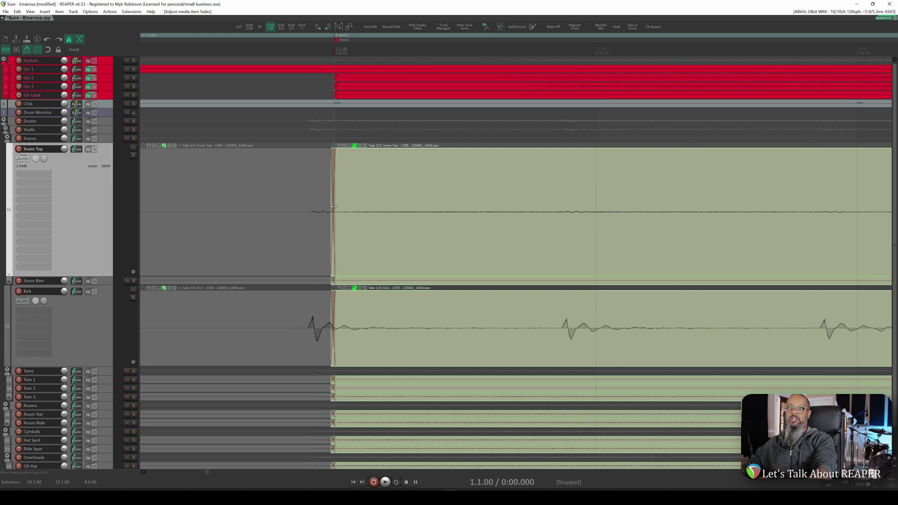
drag(333, 203, 295, 202)
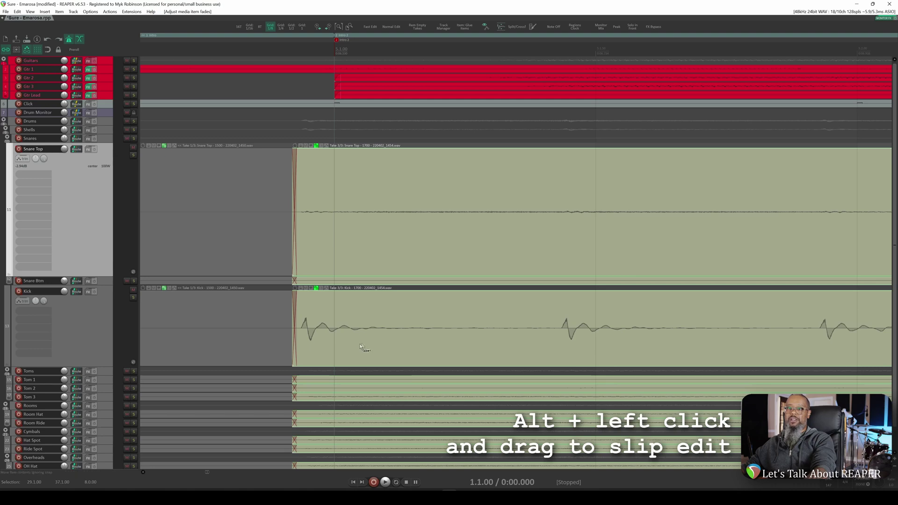
Step: Slip the kick and snare audio later inside the take 2 drum items to align the hits
drag(359, 344, 394, 343)
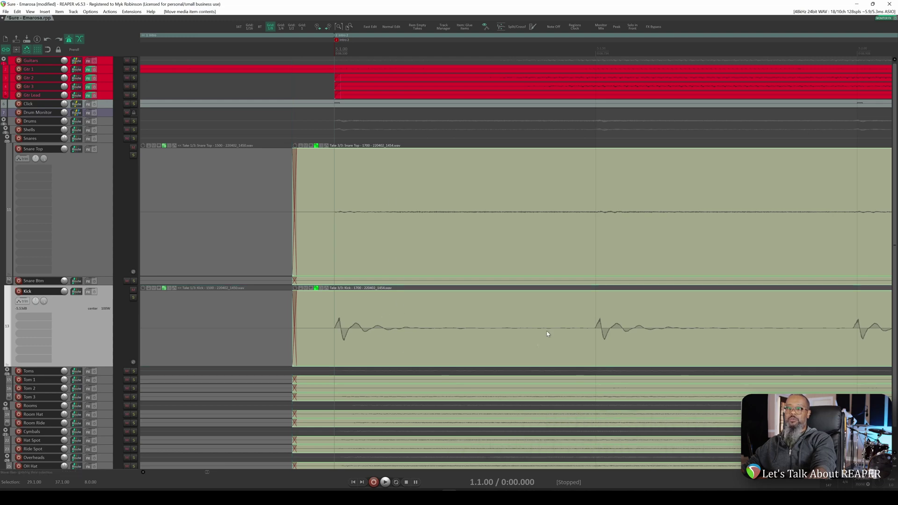
scroll(472, 356, down, 5)
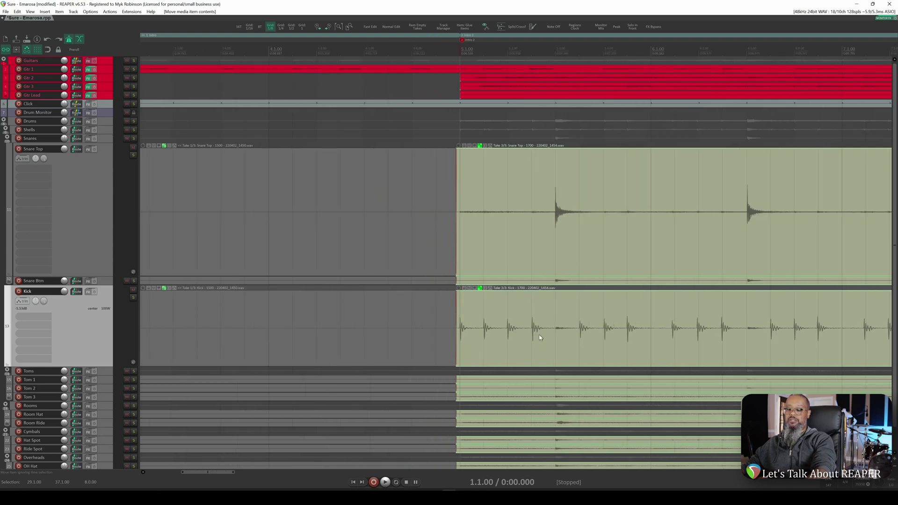
scroll(539, 335, right, 10)
scroll(539, 335, right, 5)
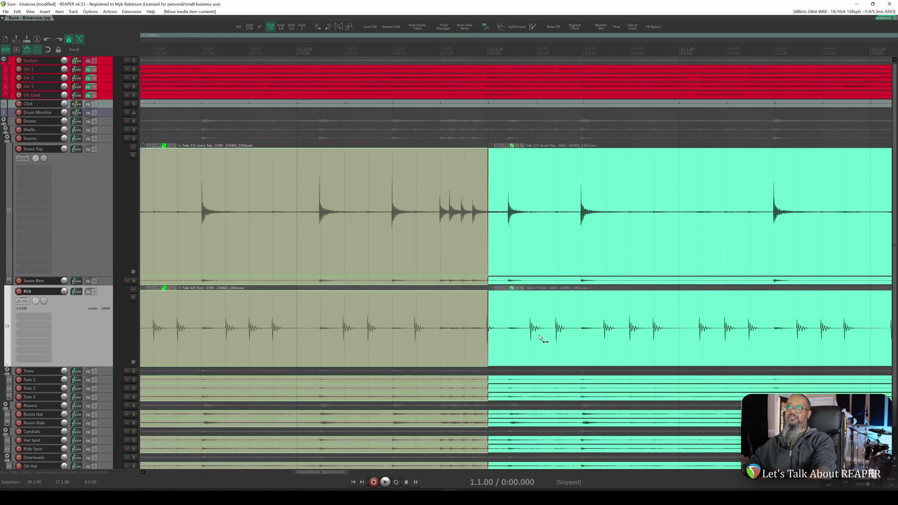
click(569, 243)
scroll(503, 310, up, 5)
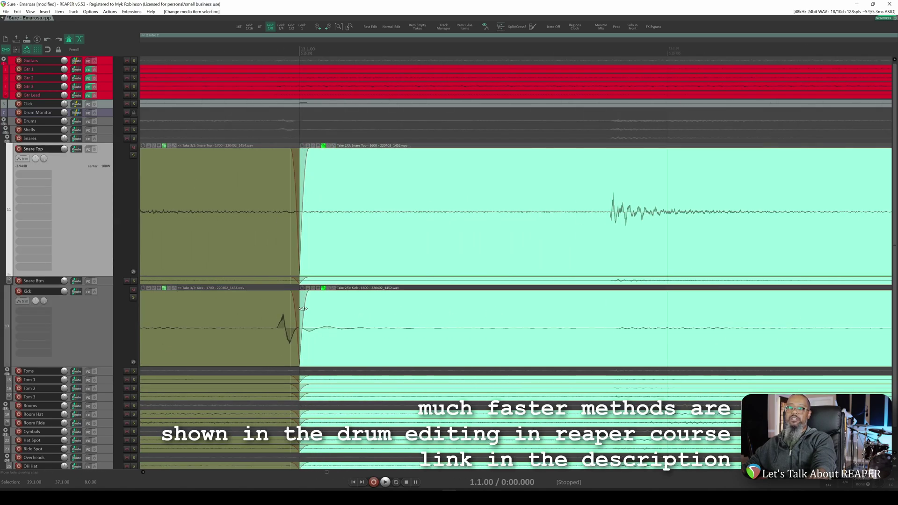
drag(302, 309, 253, 309)
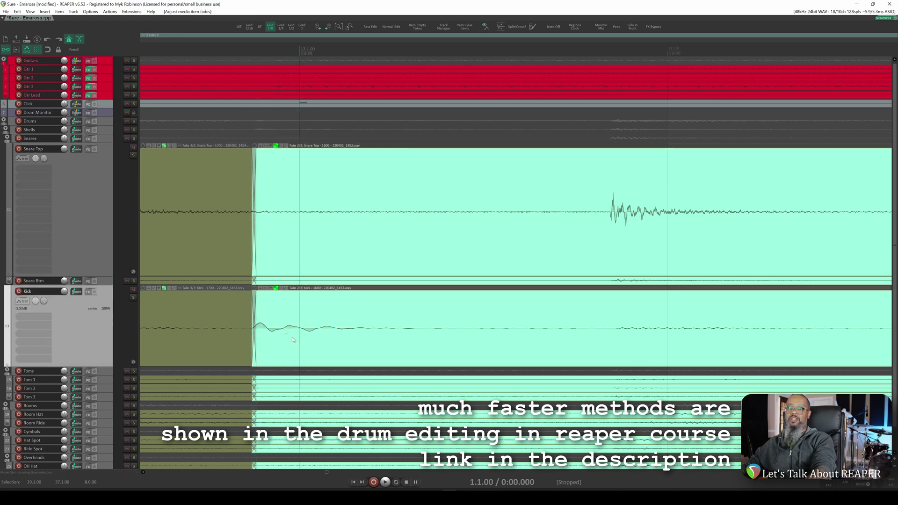
drag(315, 355, 383, 353)
Step: Move the bar 13 join and its crossfade slightly later
scroll(380, 350, down, 2)
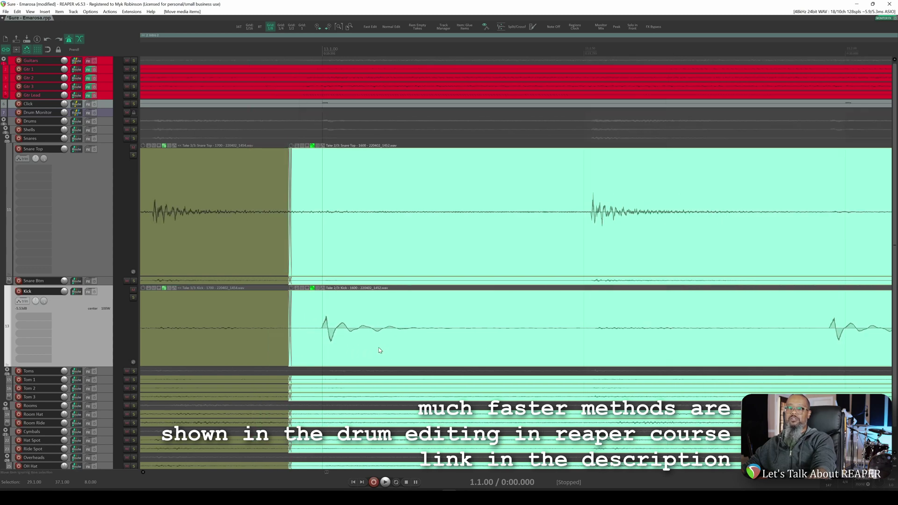
drag(290, 318, 304, 318)
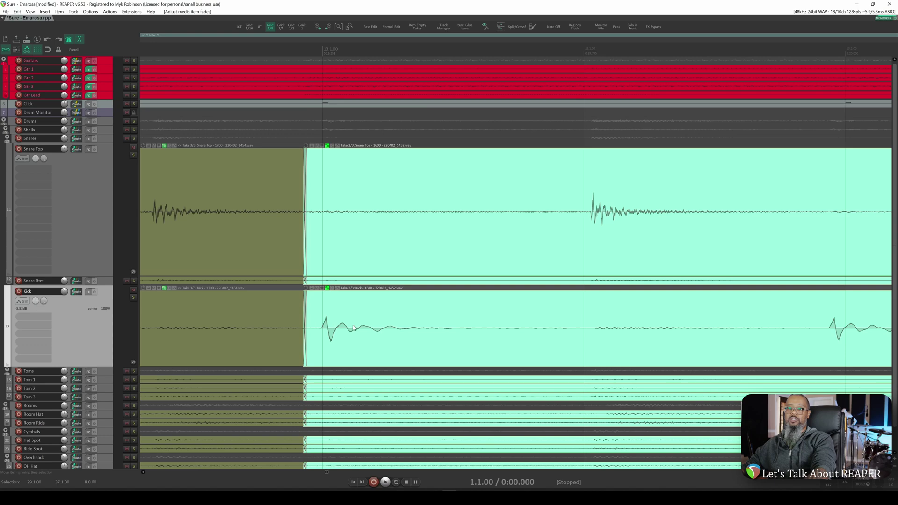
scroll(438, 333, down, 6)
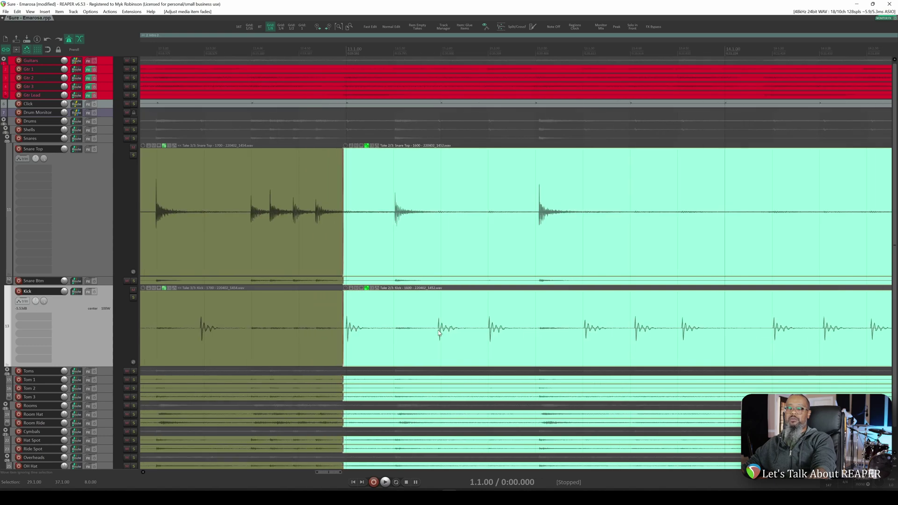
scroll(440, 333, right, 5)
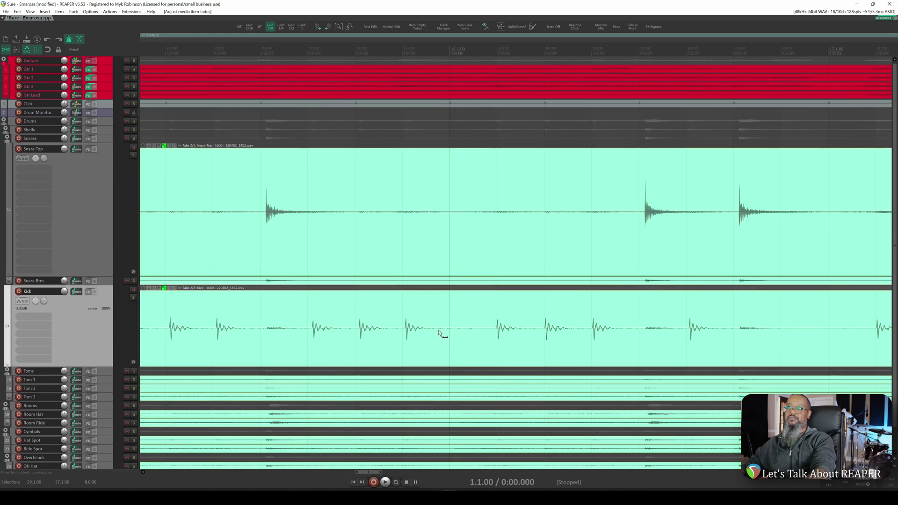
scroll(439, 334, down, 5)
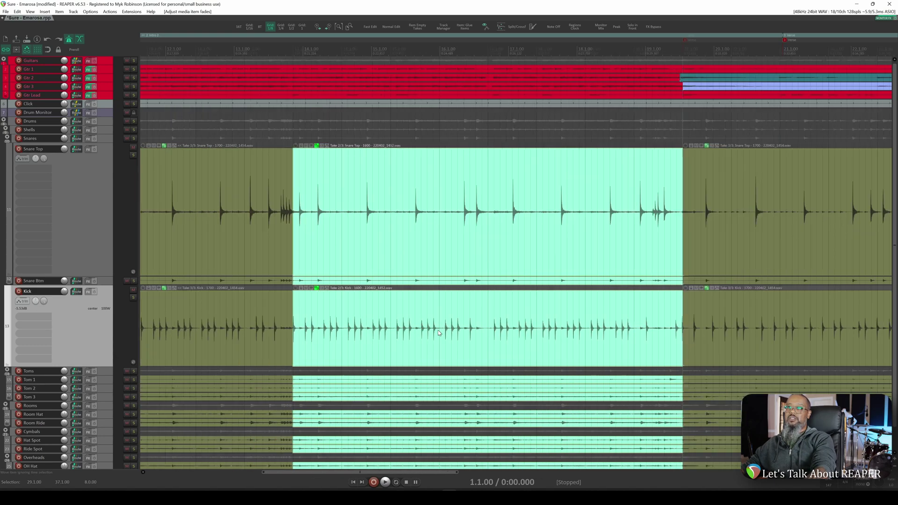
Step: Select the bars 21–29 drum take, fit all tracks to view, and enlarge the Kick track
click(709, 330)
scroll(709, 330, right, 3)
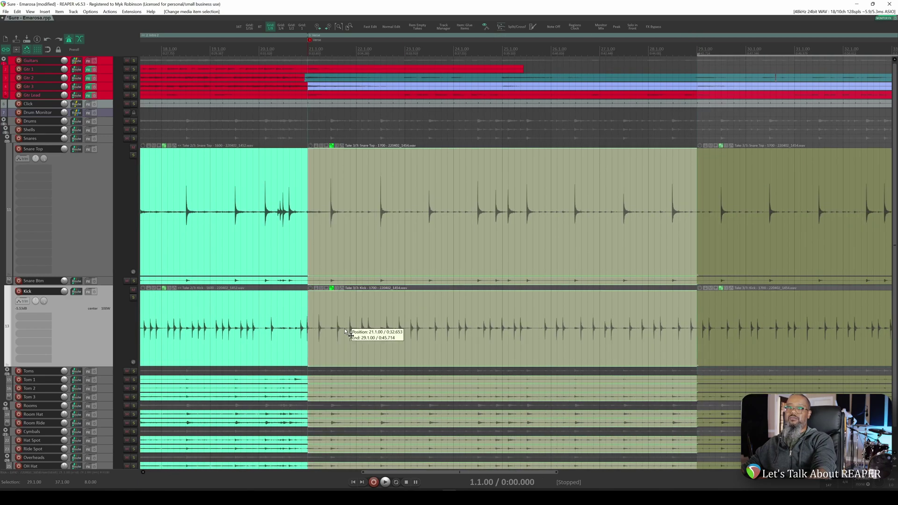
scroll(335, 315, up, 10)
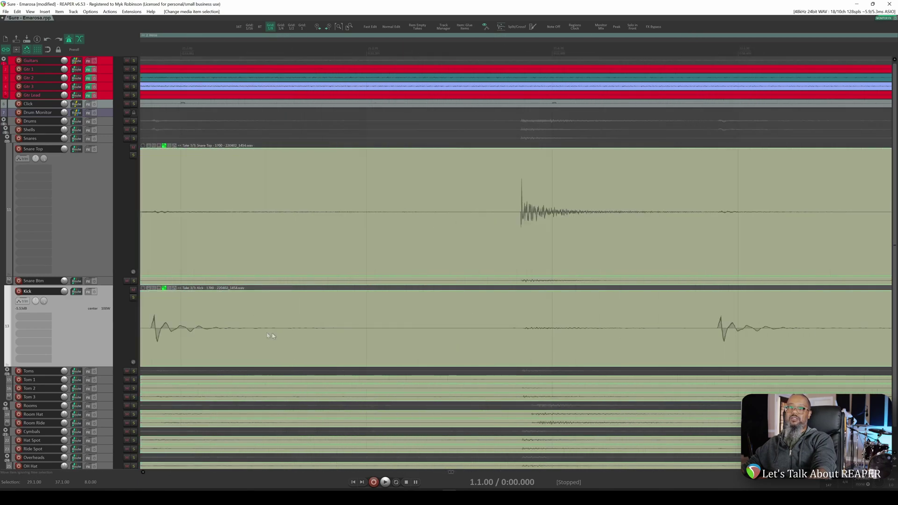
scroll(272, 337, up, 5)
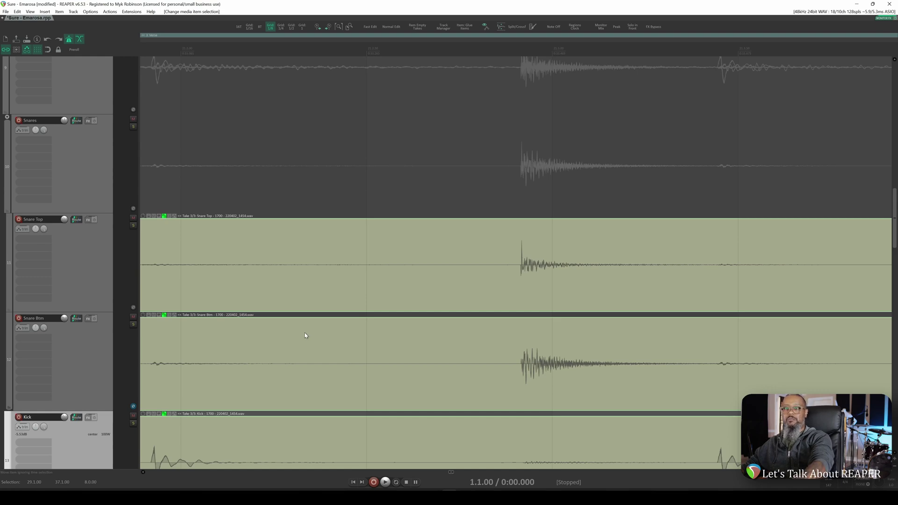
key(grave)
scroll(568, 203, down, 4)
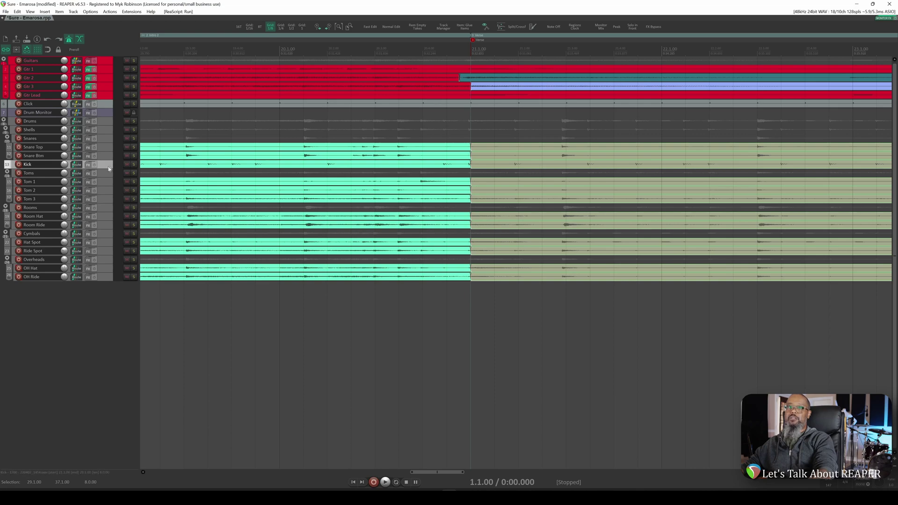
drag(106, 168, 106, 279)
scroll(473, 221, up, 1)
scroll(473, 222, up, 6)
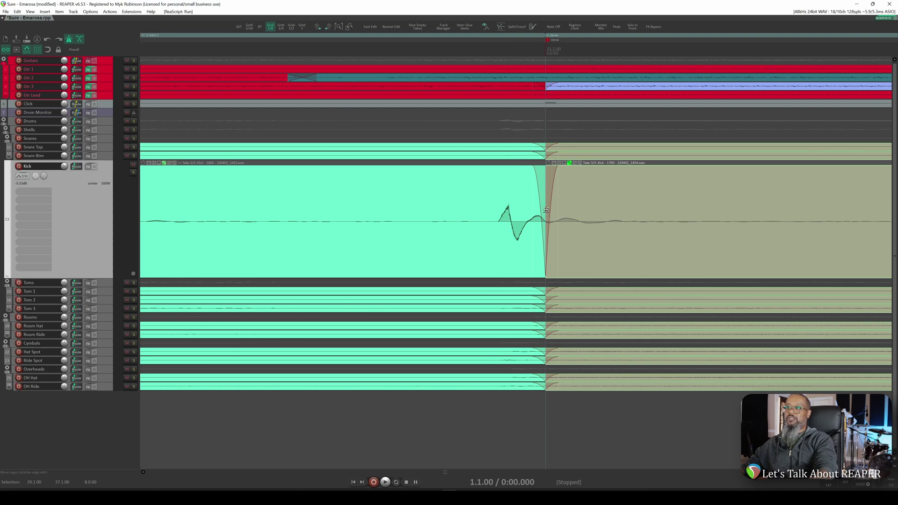
Step: Widen the crossfade at the Kick take join and slip the kick audio later to align hits
drag(547, 210, 487, 210)
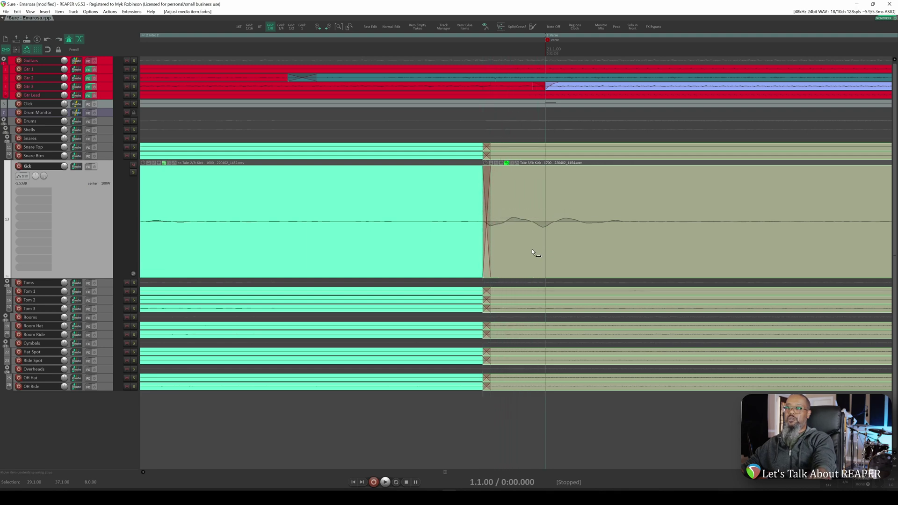
drag(532, 252, 648, 247)
scroll(618, 243, down, 5)
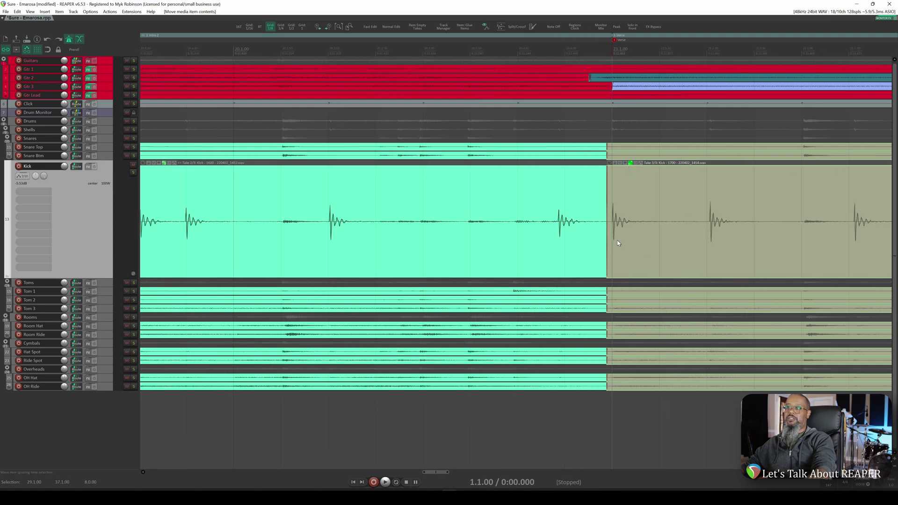
scroll(621, 240, right, 5)
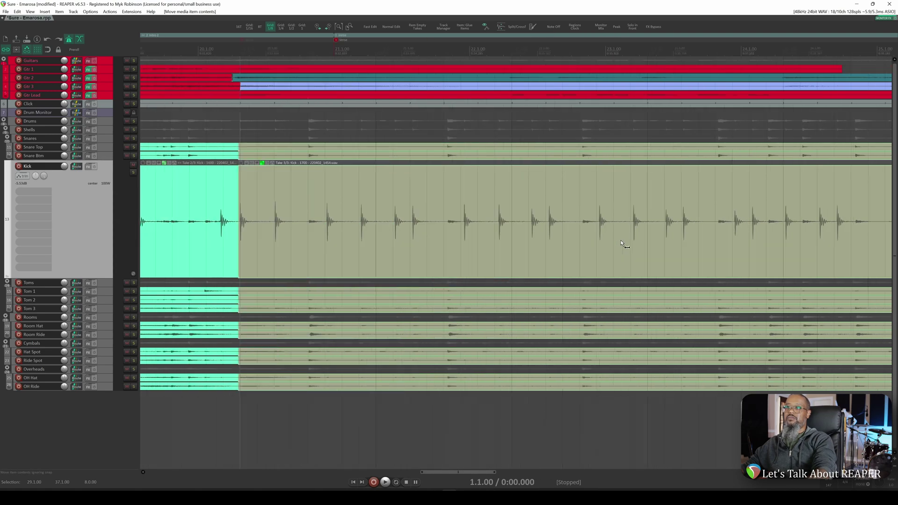
scroll(620, 242, right, 5)
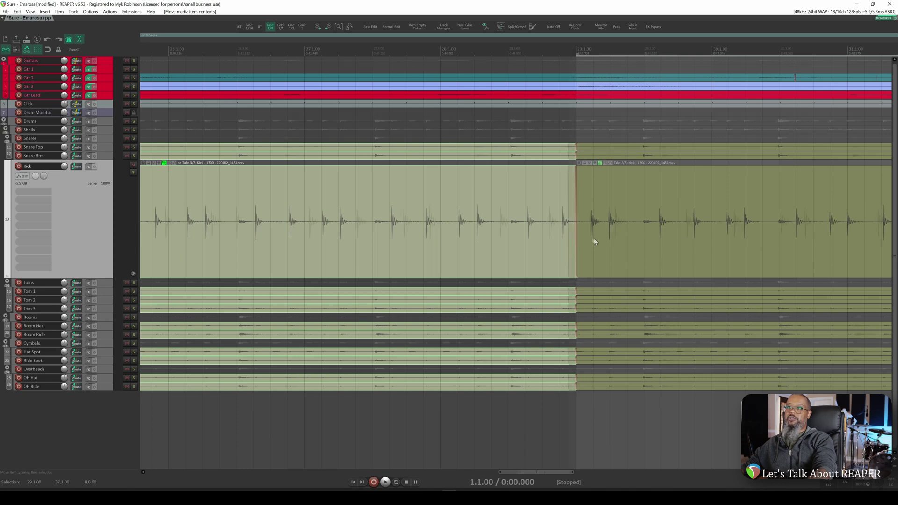
scroll(585, 241, up, 4)
scroll(529, 240, up, 3)
Step: Lengthen the crossfade at the bar 29 join and slip the right kick take's audio
click(406, 209)
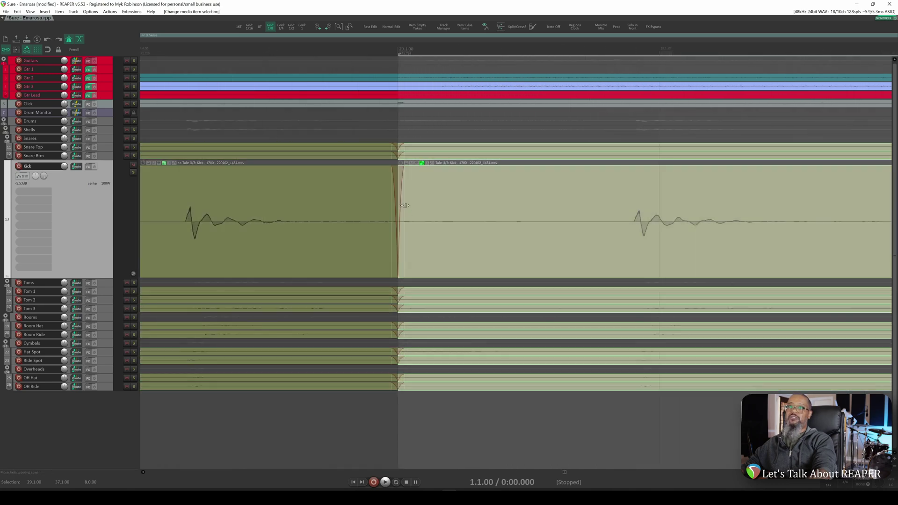
drag(401, 204, 395, 202)
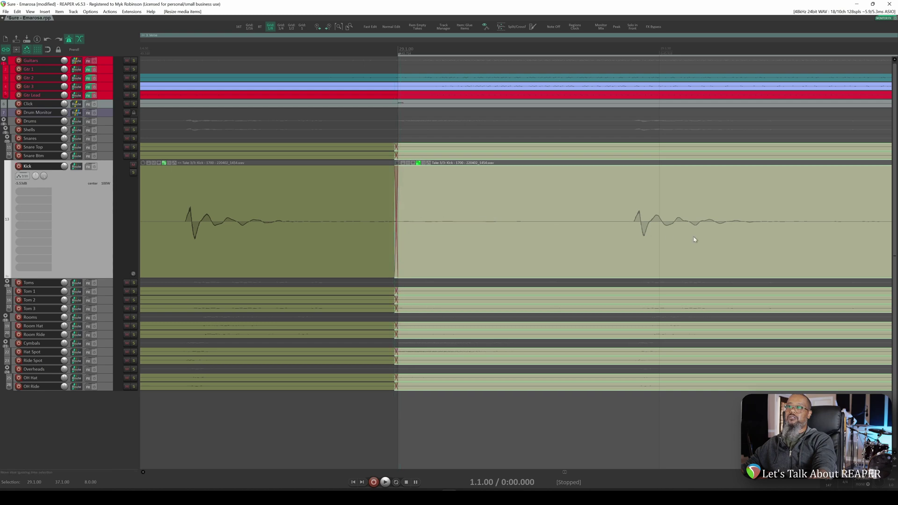
drag(669, 253, 478, 243)
scroll(680, 252, down, 5)
scroll(670, 248, right, 10)
scroll(400, 233, up, 5)
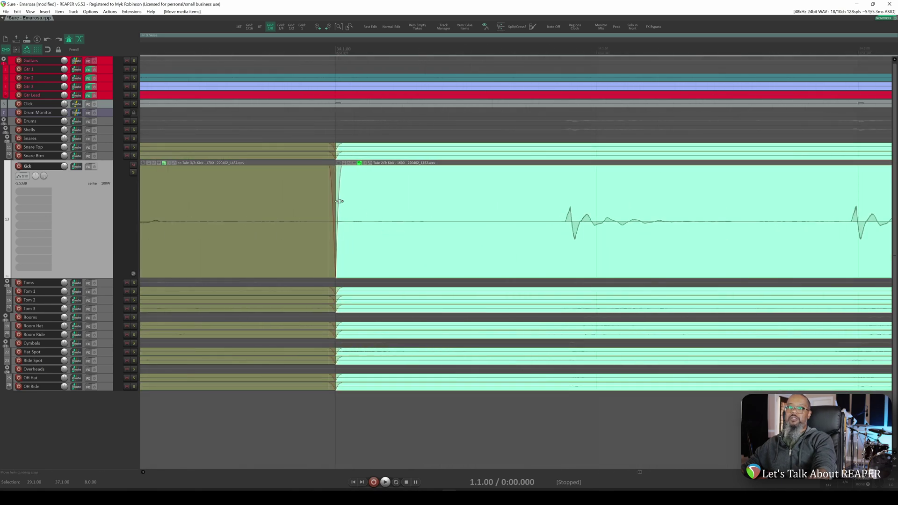
Step: Extend the drum items' start slightly earlier and slip the kick audio by about 0:00.010
drag(337, 202, 334, 202)
drag(604, 250, 646, 255)
scroll(643, 255, down, 3)
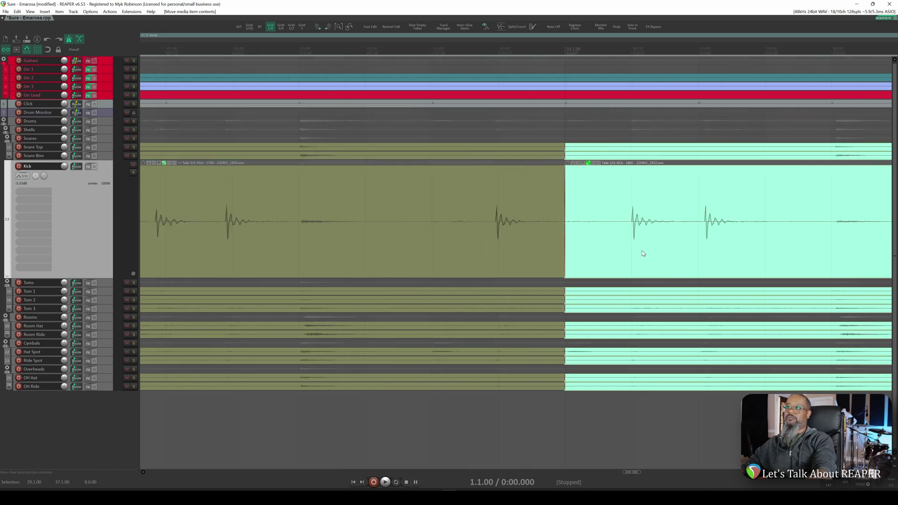
scroll(642, 254, up, 2)
scroll(634, 253, down, 6)
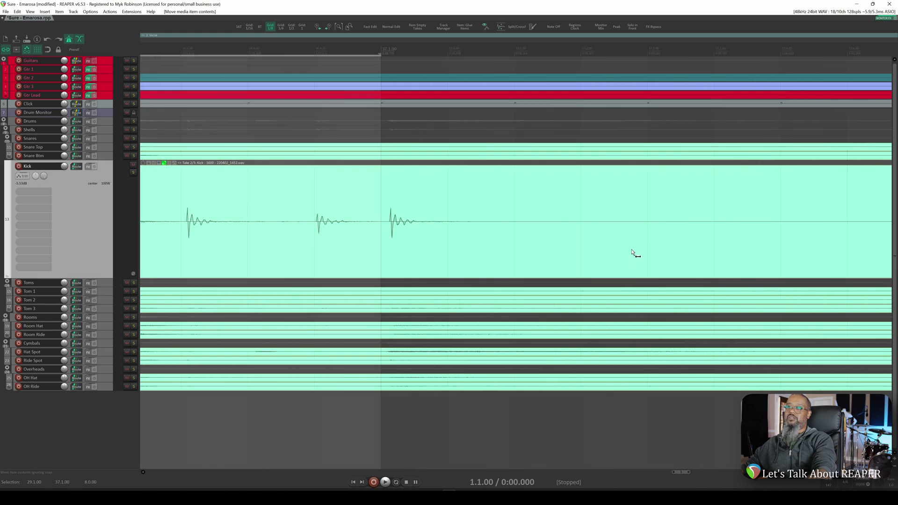
scroll(632, 252, down, 4)
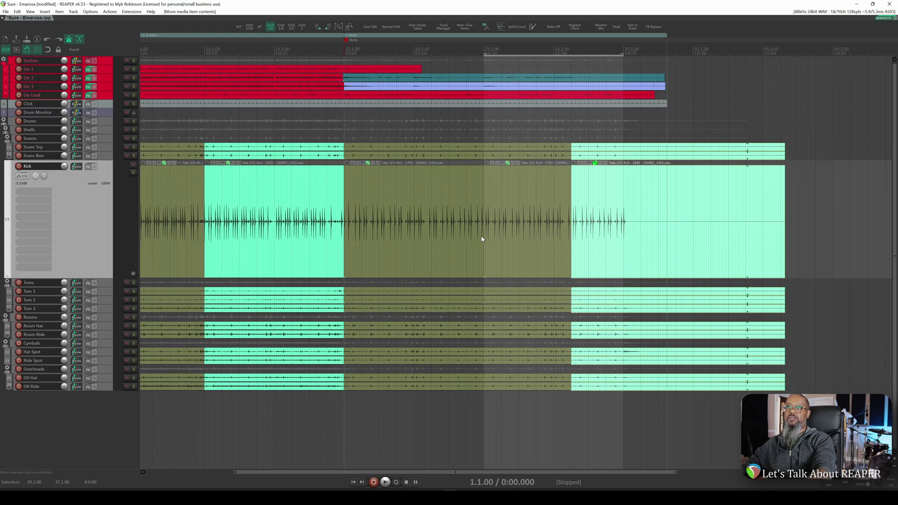
Step: Play the comped drums from near bar 3 through bar 38 to hear every section join
scroll(480, 239, left, 3)
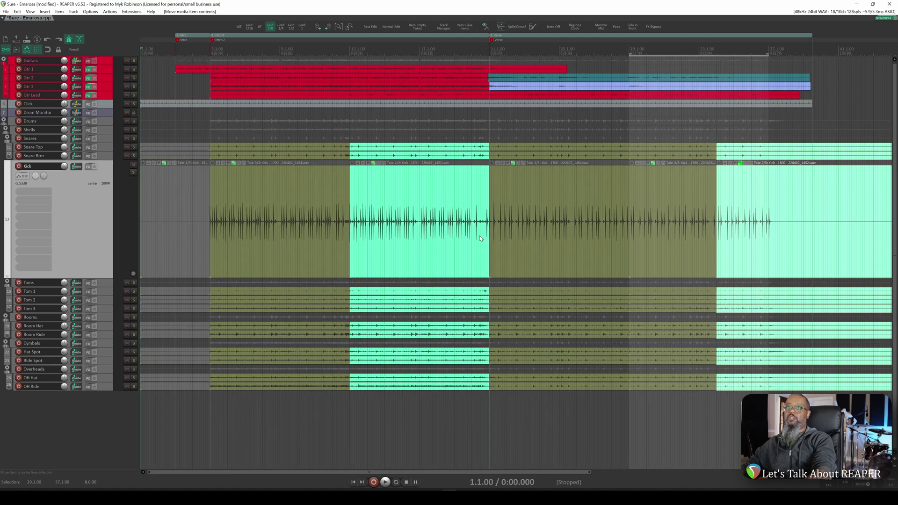
click(177, 50)
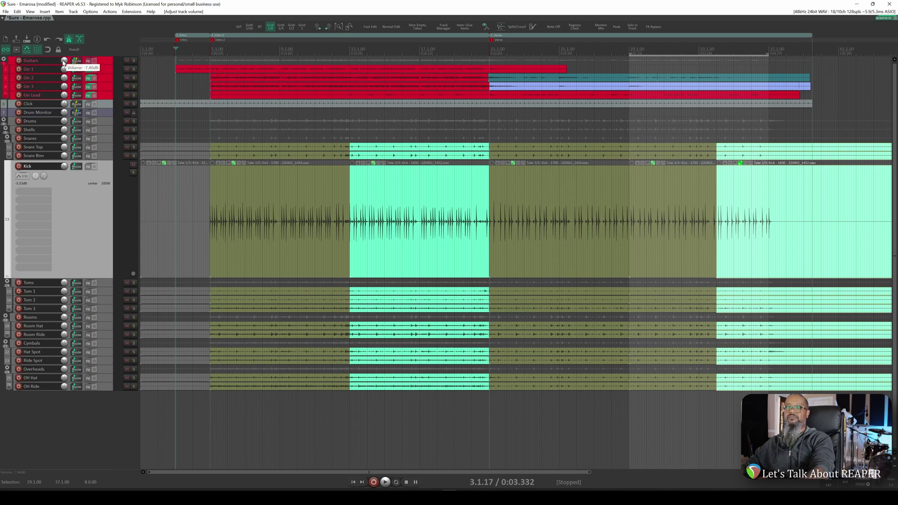
key(space)
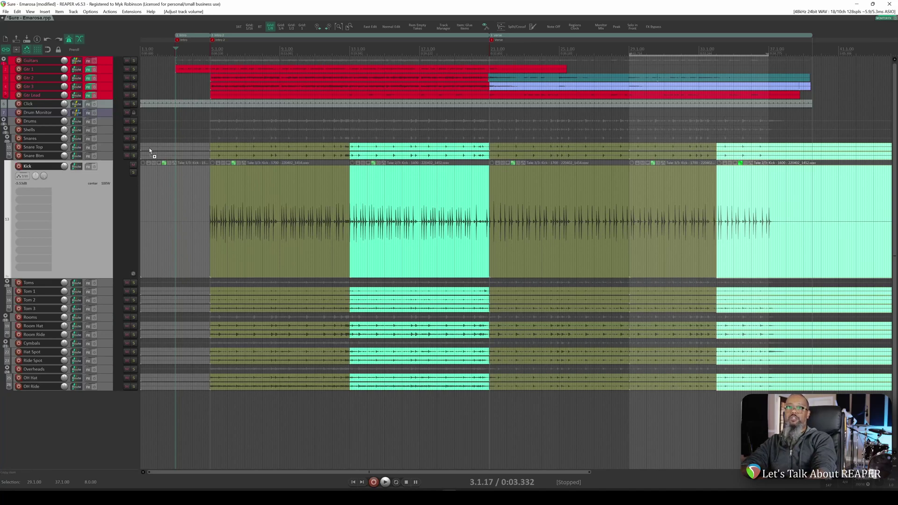
Step: Show all takes in separate lanes with Ctrl+L and marquee-select every drum item
key(ctrl+l)
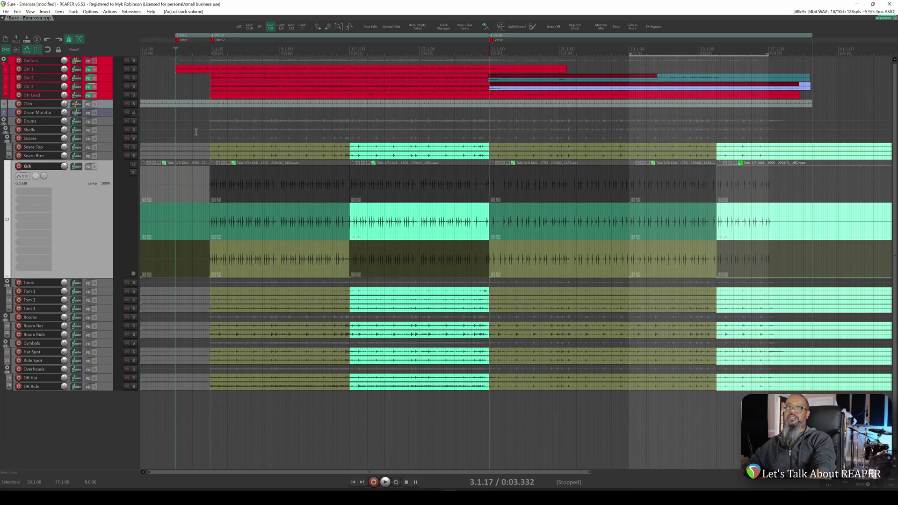
drag(170, 121, 874, 416)
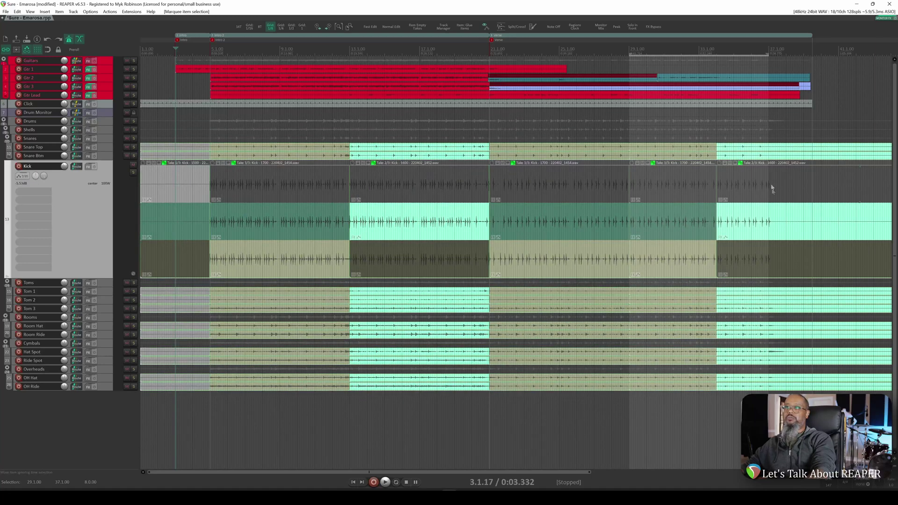
Step: Save the selected drum items' current take choices as a new comp named 'Comp 1'
right_click(759, 157)
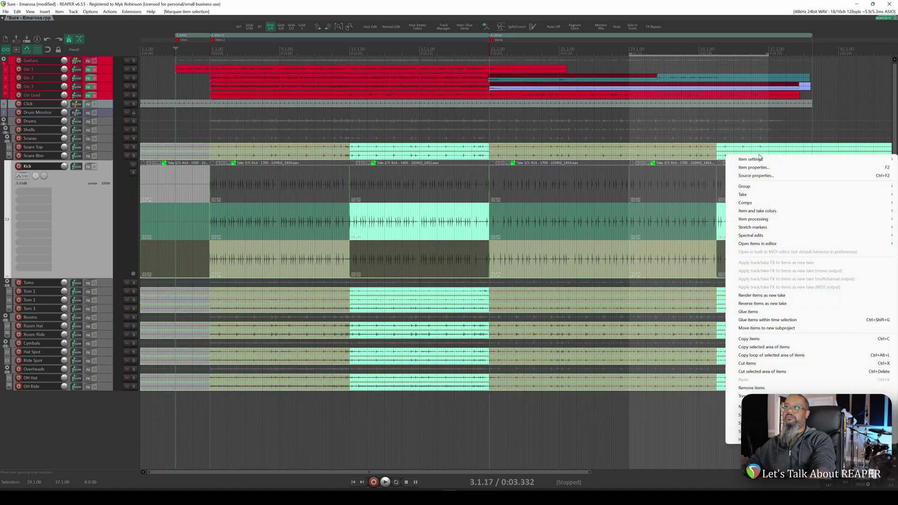
mouse_move(763, 204)
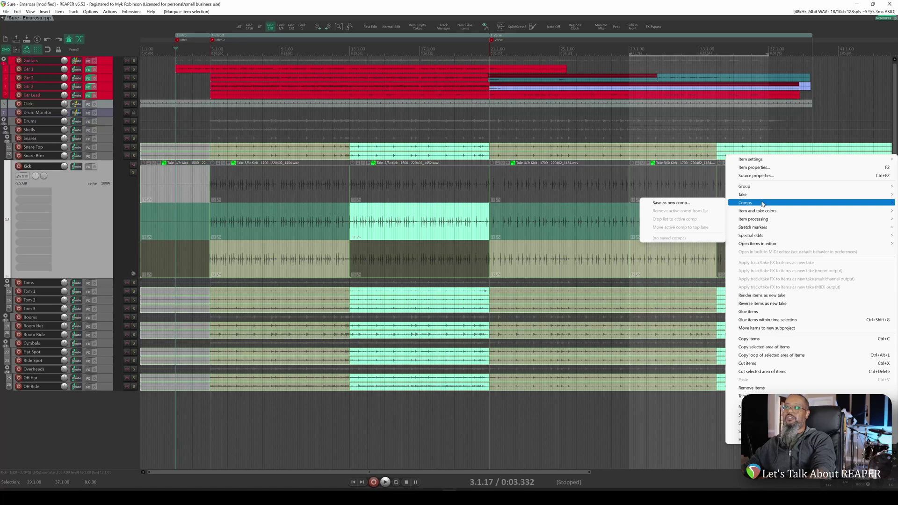
click(706, 204)
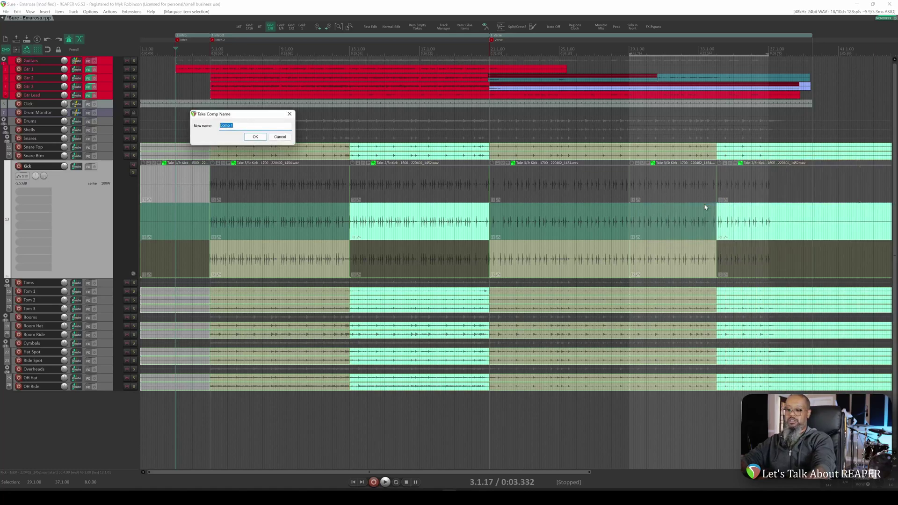
text(1)
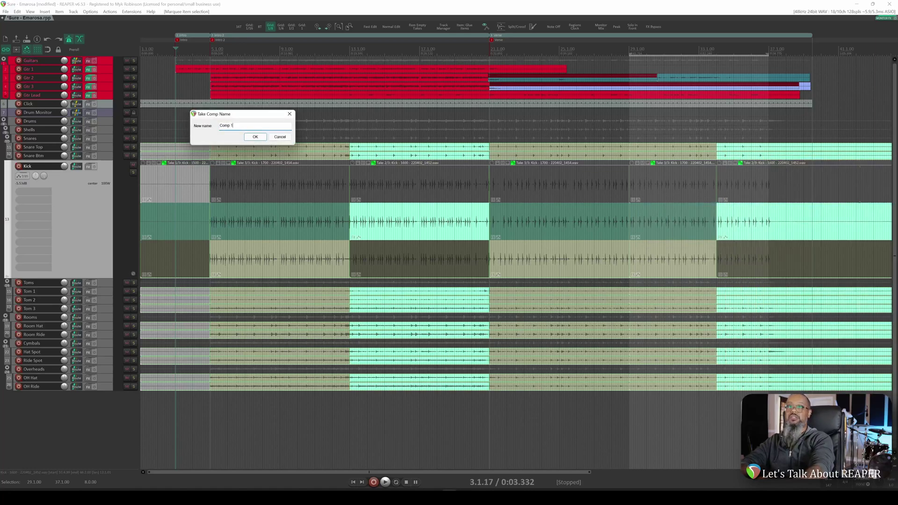
click(255, 137)
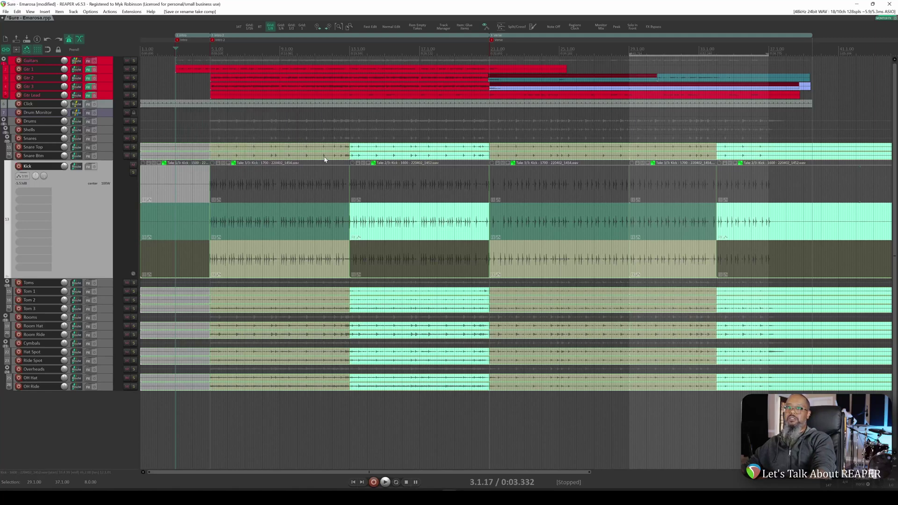
click(397, 189)
click(307, 190)
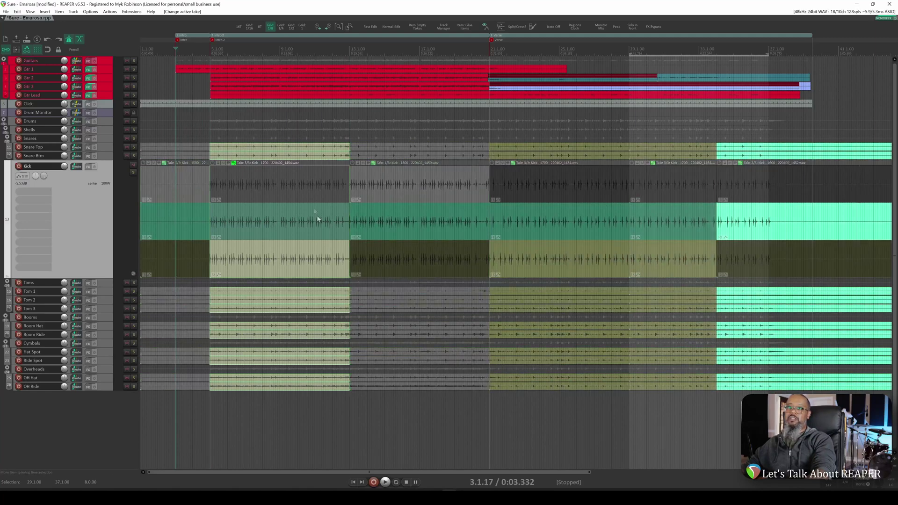
drag(157, 113, 709, 419)
right_click(264, 159)
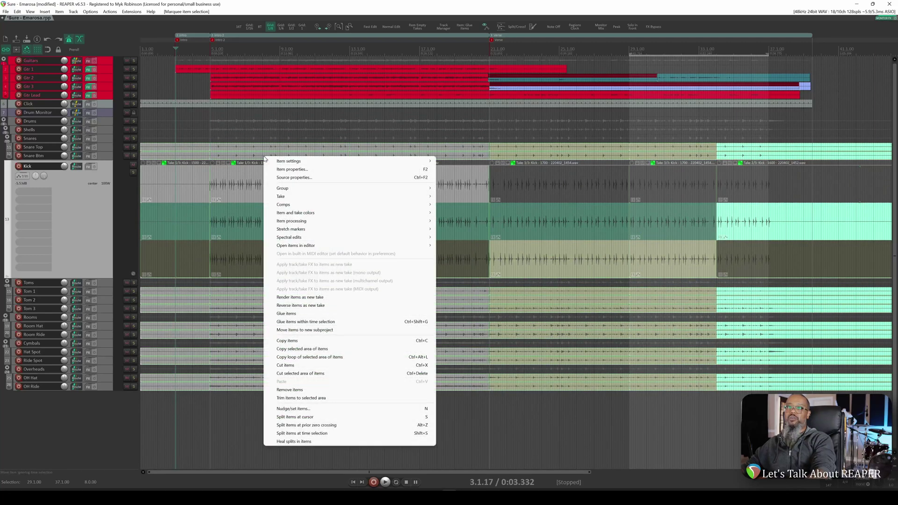
mouse_move(297, 206)
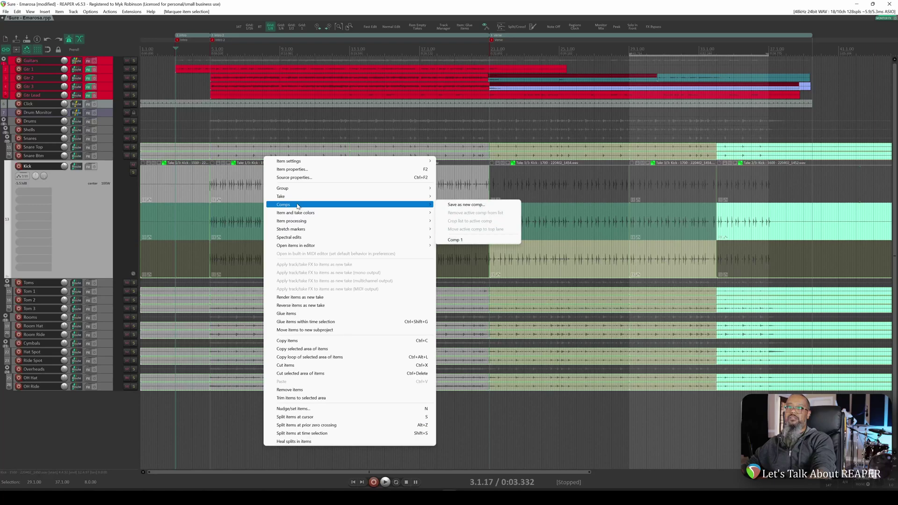
click(470, 239)
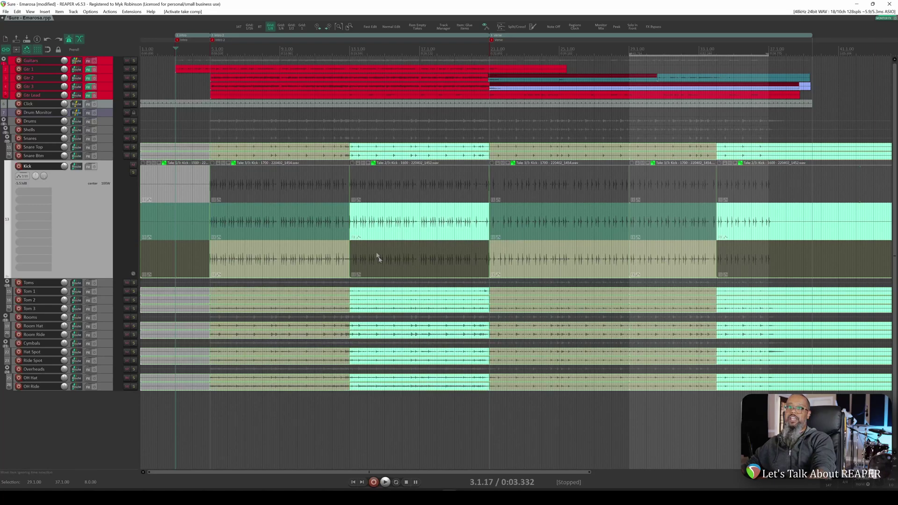
Step: Lock the kick items to their active comped takes and collapse the take lanes with Ctrl+L
right_click(395, 212)
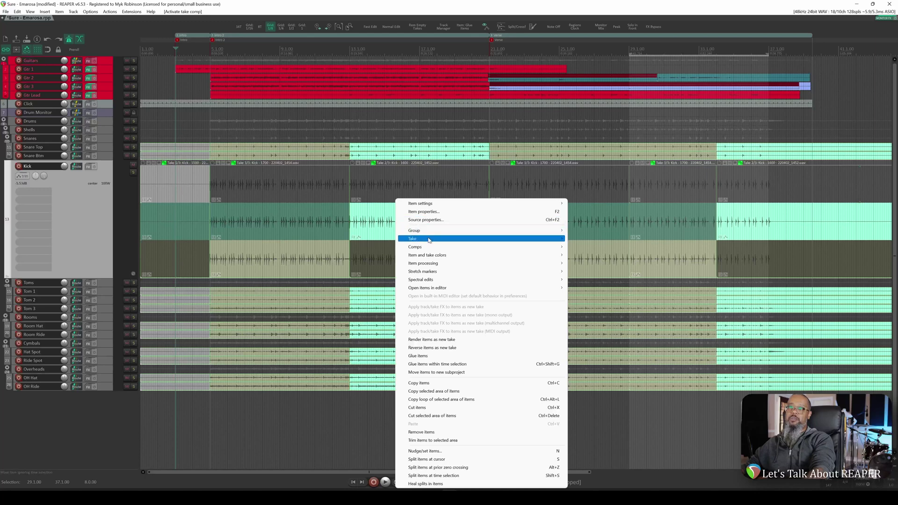
mouse_move(430, 240)
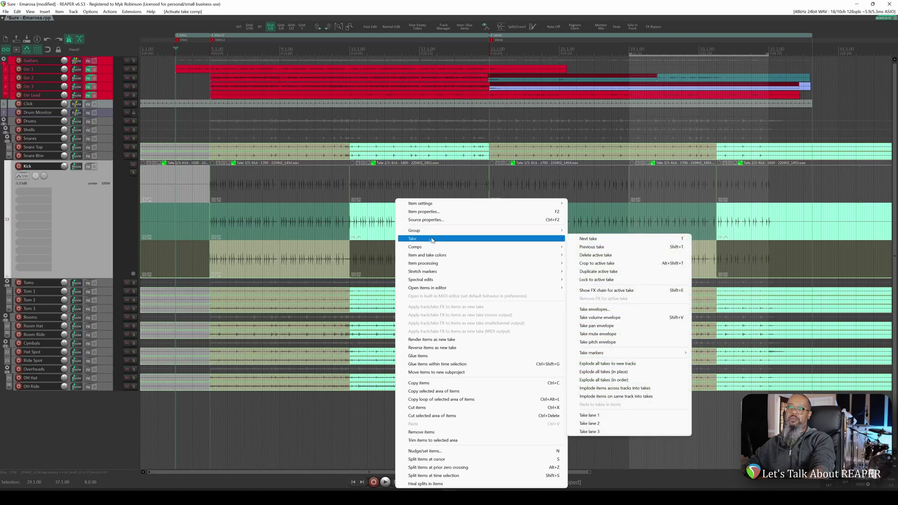
click(612, 281)
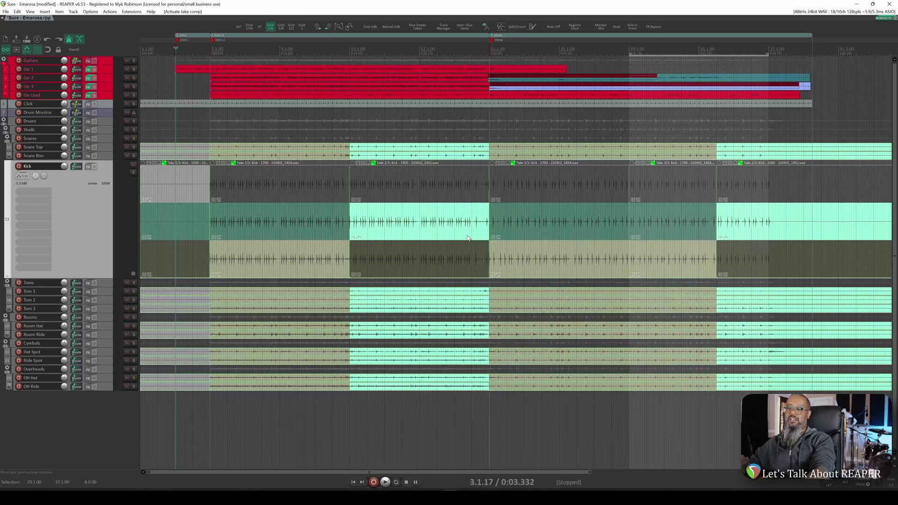
key(ctrl+l)
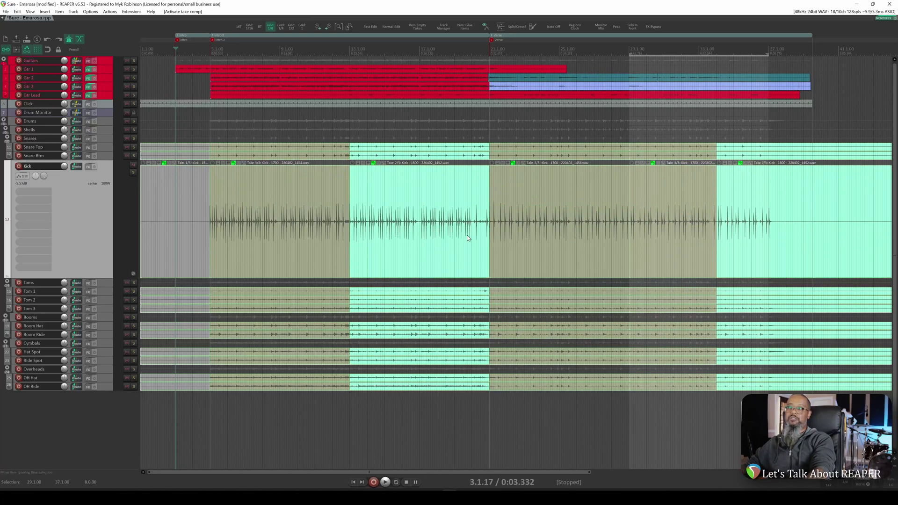